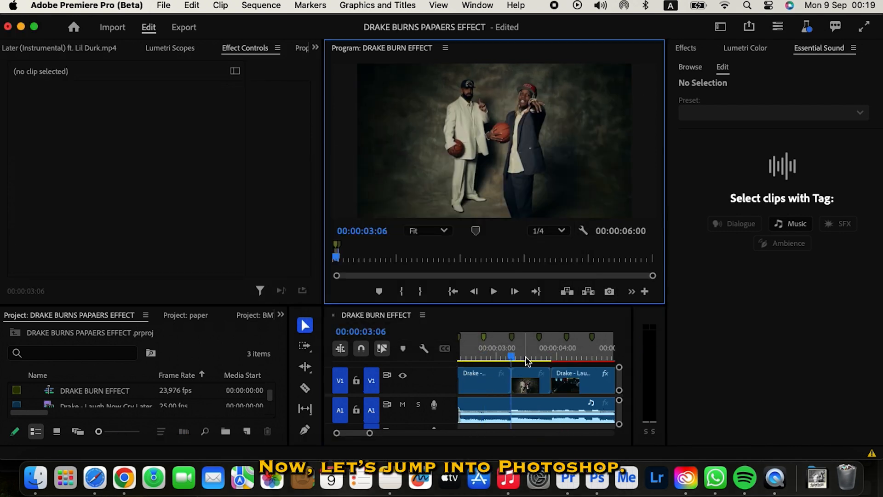
Step: Step to the next frame of the two-man sequence for PNG export
{"action": "left_click", "coordinate": [540, 358]}
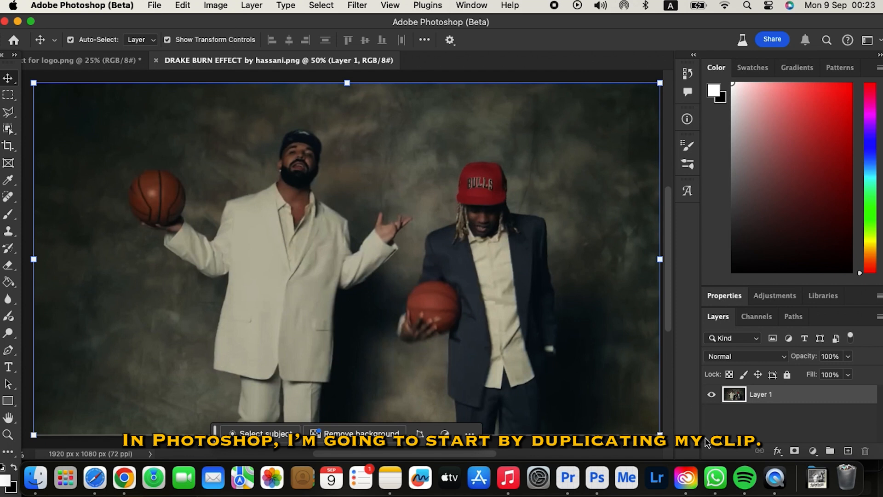
Step: Duplicate the frame layer, remove the copy's background, and hide the original Layer 1
{"action": "left_click_drag", "start_coordinate": [749, 397], "coordinate": [849, 453]}
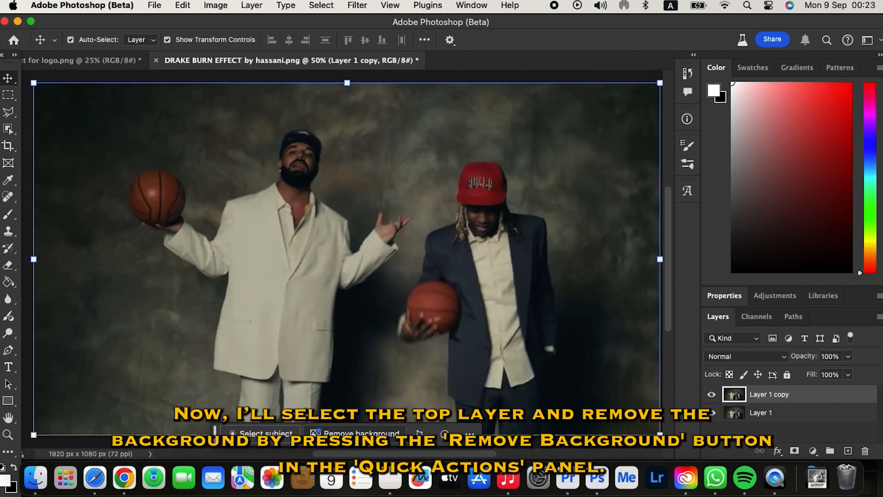
{"action": "left_click", "coordinate": [373, 429]}
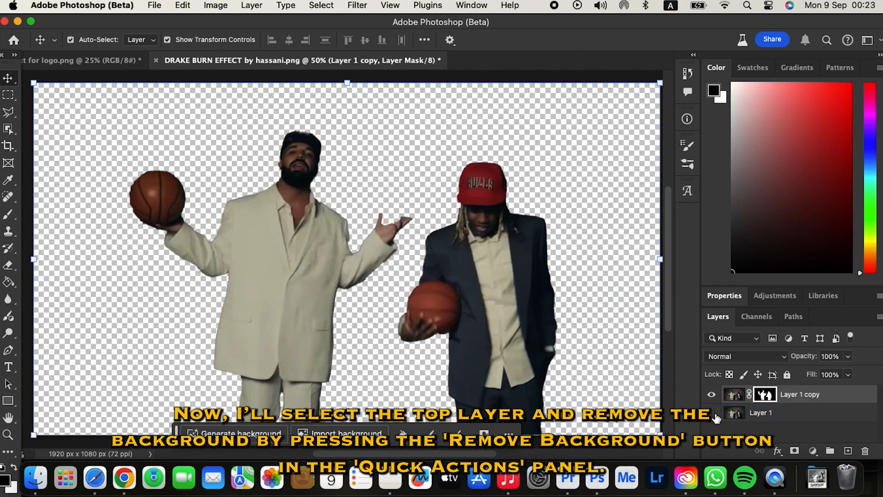
{"action": "left_click", "coordinate": [712, 412]}
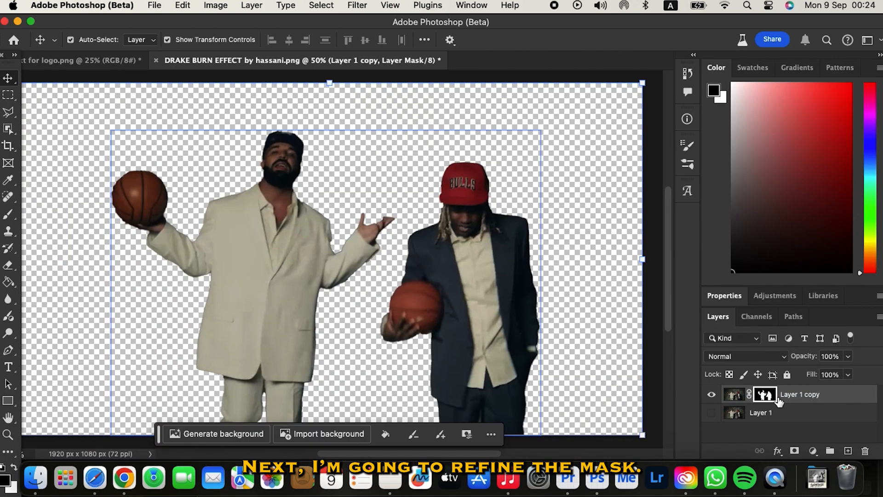
Step: Refine the copy's mask edges with a wider Radius and Smooth raised to 45
{"action": "right_click", "coordinate": [775, 398]}
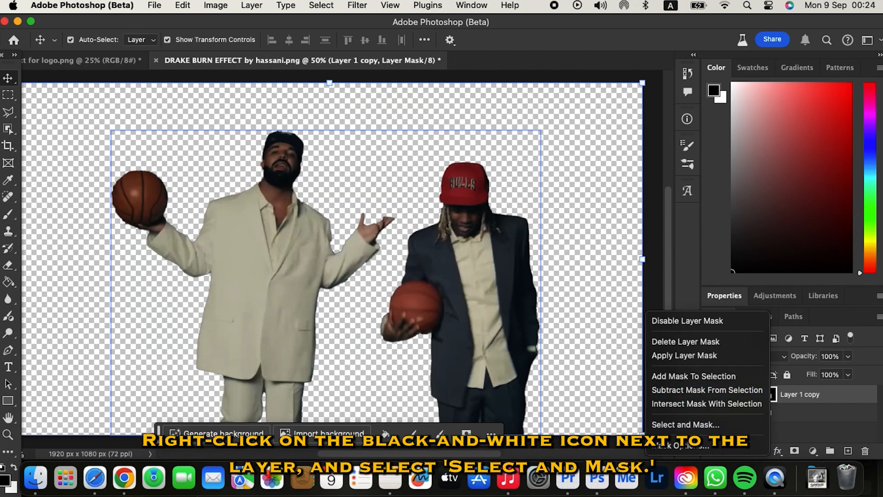
{"action": "left_click", "coordinate": [689, 424]}
{"action": "scroll", "coordinate": [782, 350], "scroll_direction": "down", "scroll_amount": 4}
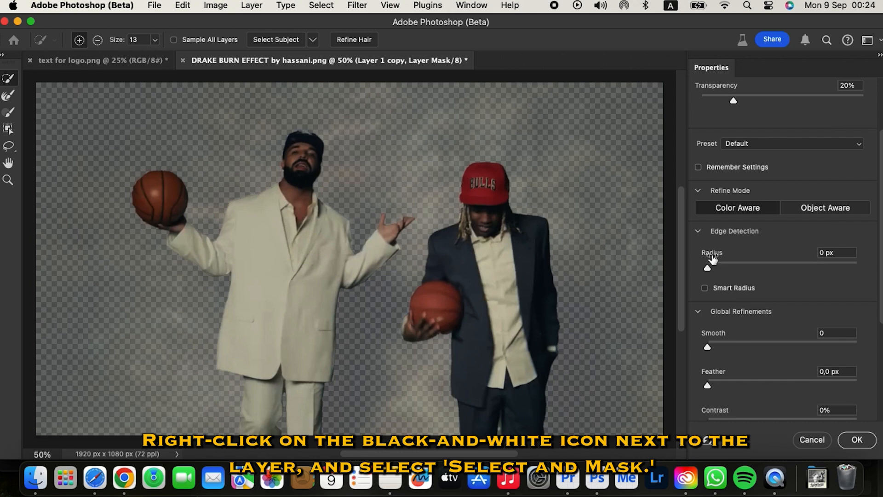
{"action": "left_click_drag", "start_coordinate": [715, 267], "coordinate": [779, 271]}
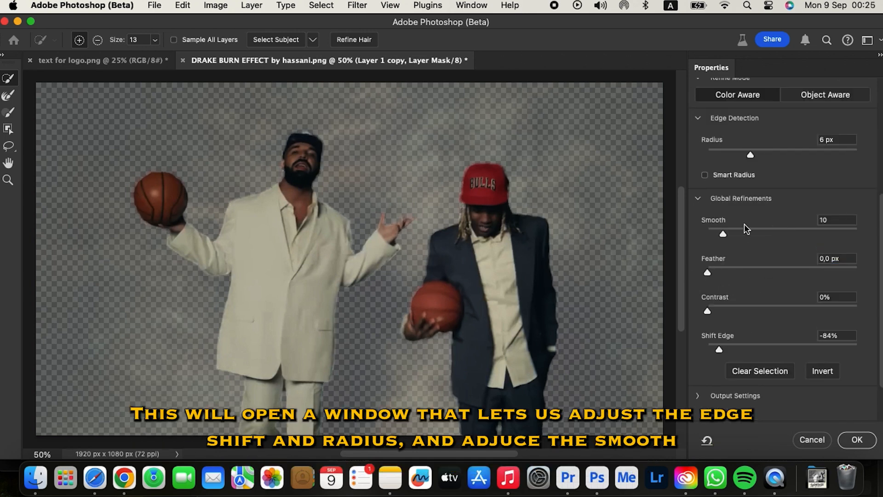
{"action": "left_click_drag", "start_coordinate": [745, 230], "coordinate": [775, 233]}
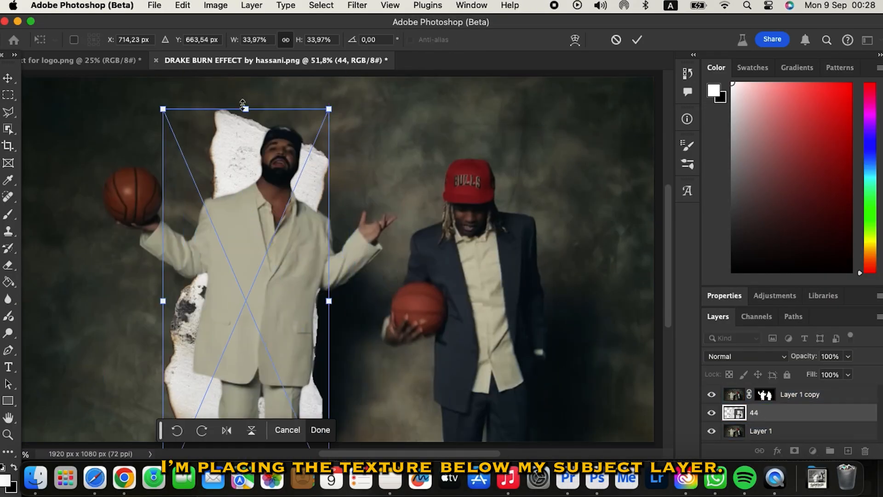
Step: Place the burnt-paper texture and scale it around the man in white
{"action": "left_click_drag", "start_coordinate": [161, 299], "coordinate": [103, 315]}
{"action": "key", "text": "super+z"}
{"action": "left_click_drag", "start_coordinate": [246, 157], "coordinate": [246, 109]}
{"action": "left_click_drag", "start_coordinate": [329, 302], "coordinate": [391, 302]}
{"action": "left_click_drag", "start_coordinate": [267, 306], "coordinate": [239, 356]}
{"action": "key", "text": "Return"}
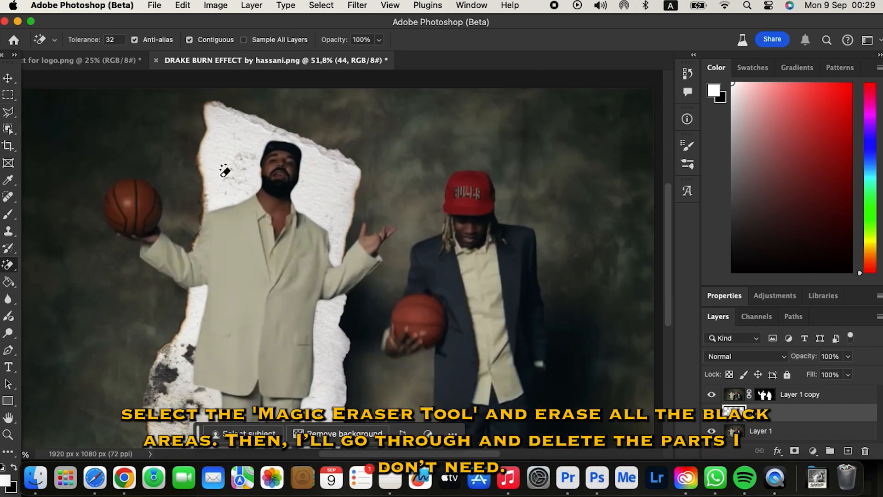
Step: Erase the texture's white paper interior and leftover dark areas
{"action": "left_click", "coordinate": [237, 174]}
{"action": "left_click", "coordinate": [358, 327]}
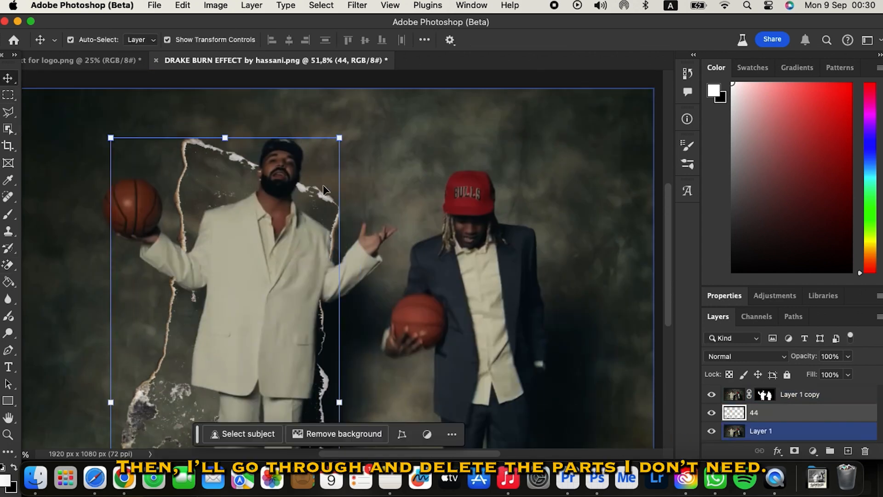
{"action": "left_click_drag", "start_coordinate": [355, 89], "coordinate": [414, 87]}
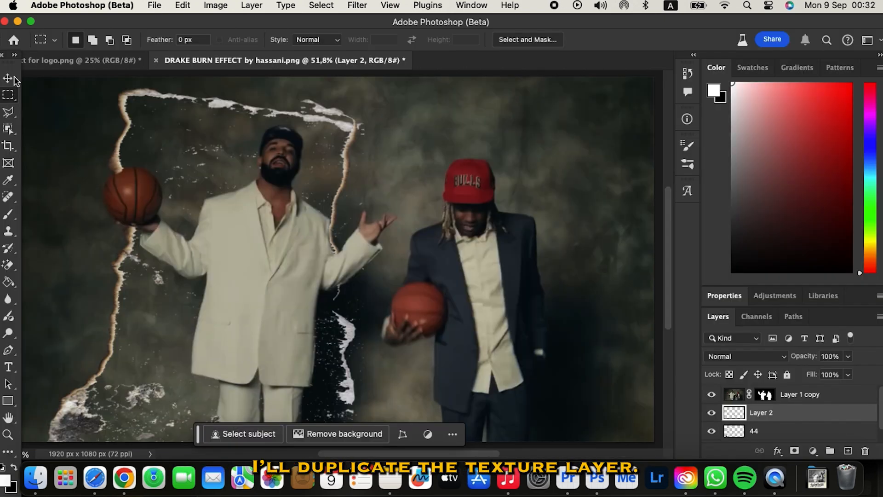
Step: Copy the right side of the torn edge to its own layer and position both strips
{"action": "left_click_drag", "start_coordinate": [276, 117], "coordinate": [406, 117]}
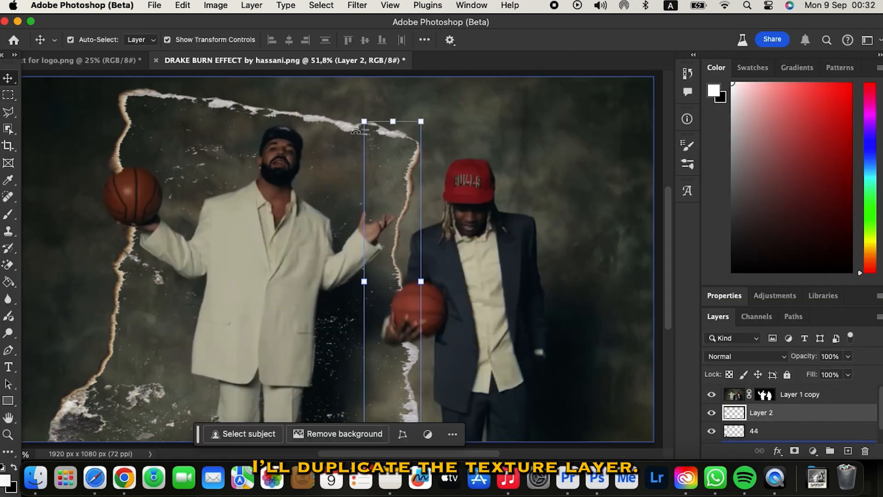
{"action": "key", "text": "m"}
{"action": "left_click_drag", "start_coordinate": [40, 79], "coordinate": [275, 442]}
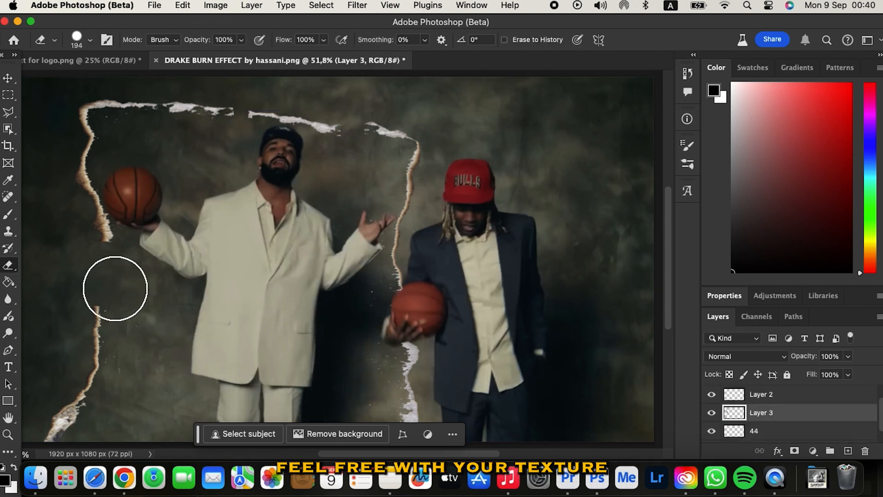
{"action": "right_click", "coordinate": [146, 159]}
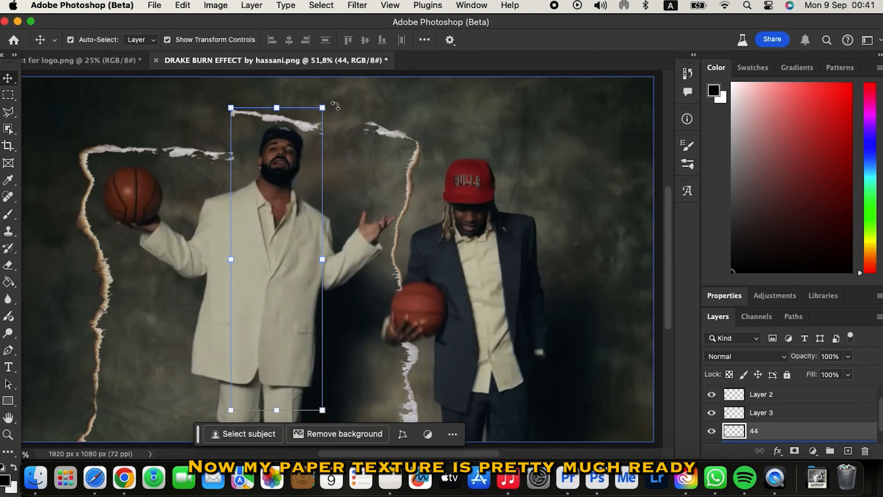
{"action": "left_click_drag", "start_coordinate": [313, 226], "coordinate": [338, 226]}
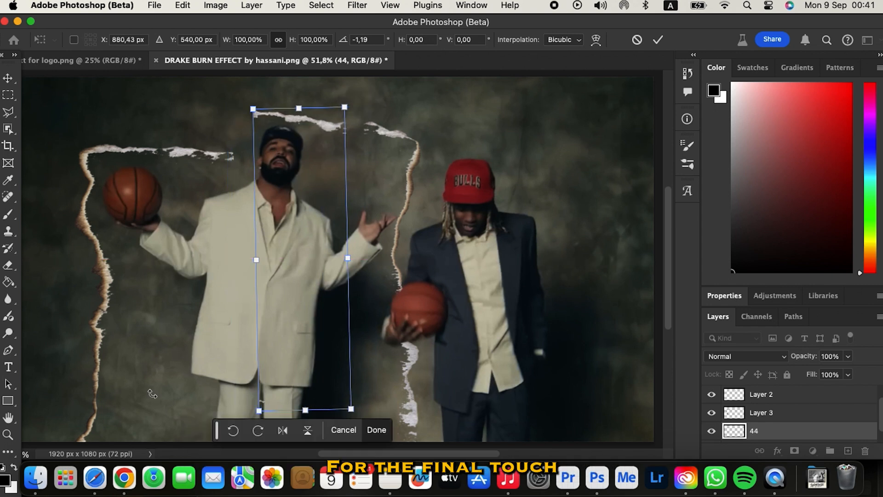
{"action": "key", "text": "Return"}
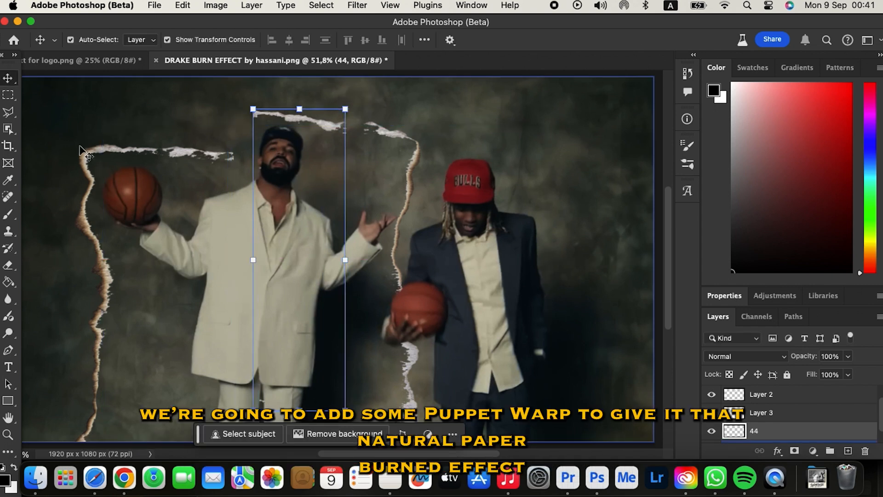
{"action": "left_click_drag", "start_coordinate": [84, 150], "coordinate": [96, 142]}
{"action": "left_click", "coordinate": [180, 4]}
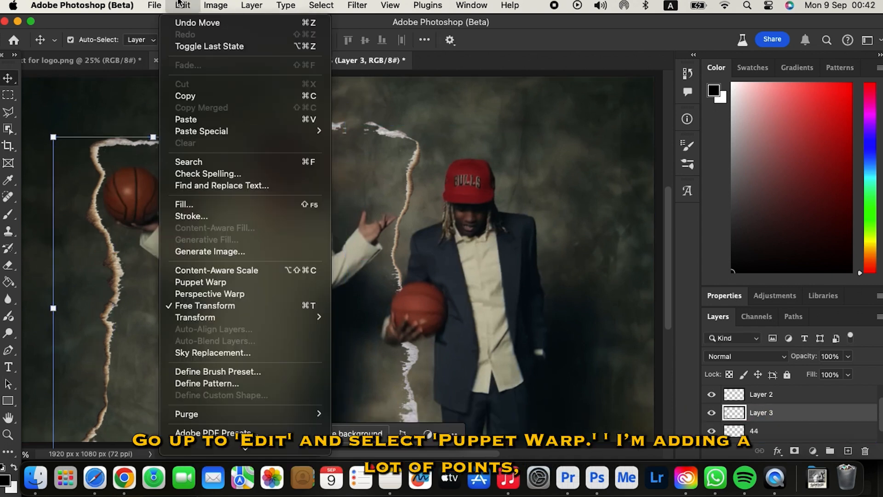
Step: Puppet-warp the left strip, pinning and bending it along the man's jacket and arm
{"action": "left_click", "coordinate": [208, 282]}
{"action": "left_click", "coordinate": [92, 443]}
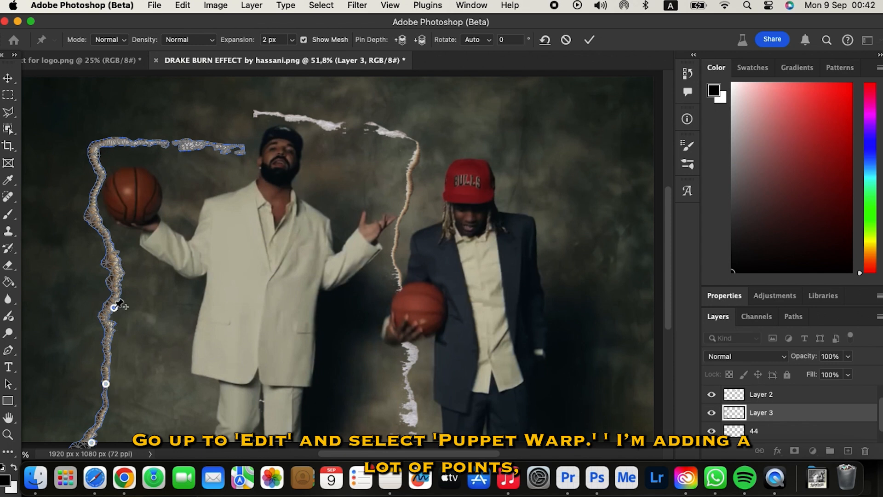
{"action": "left_click", "coordinate": [114, 145]}
{"action": "left_click", "coordinate": [199, 148]}
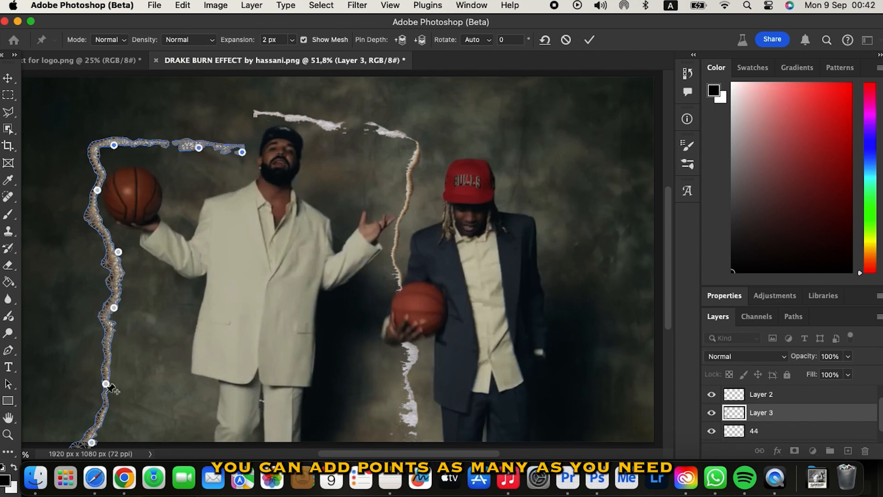
{"action": "left_click_drag", "start_coordinate": [92, 442], "coordinate": [202, 406]}
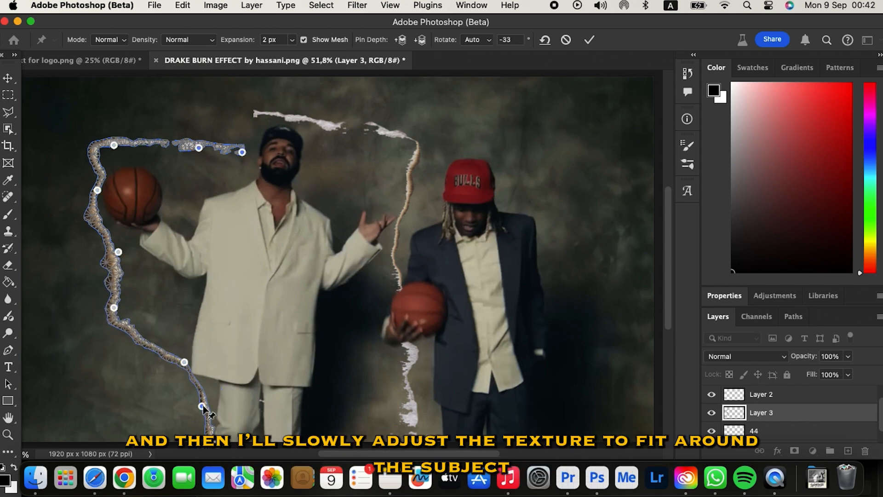
{"action": "left_click_drag", "start_coordinate": [114, 308], "coordinate": [203, 275]}
{"action": "left_click_drag", "start_coordinate": [189, 375], "coordinate": [190, 377]}
{"action": "left_click_drag", "start_coordinate": [200, 328], "coordinate": [190, 331]}
{"action": "mouse_move", "coordinate": [203, 274]}
{"action": "left_mouse_down"}
{"action": "mouse_move", "coordinate": [176, 266]}
{"action": "mouse_move", "coordinate": [207, 271]}
{"action": "left_mouse_up"}
{"action": "left_click_drag", "start_coordinate": [118, 252], "coordinate": [136, 232]}
Step: Wrap the left strip around the basketball, shoulder and cap, then commit the warp
{"action": "left_click", "coordinate": [144, 259]}
{"action": "left_click_drag", "start_coordinate": [97, 190], "coordinate": [100, 184]}
{"action": "left_click_drag", "start_coordinate": [152, 162], "coordinate": [161, 186]}
{"action": "left_click_drag", "start_coordinate": [174, 201], "coordinate": [160, 218]}
{"action": "left_click_drag", "start_coordinate": [136, 231], "coordinate": [184, 234]}
{"action": "left_click_drag", "start_coordinate": [197, 249], "coordinate": [204, 195]}
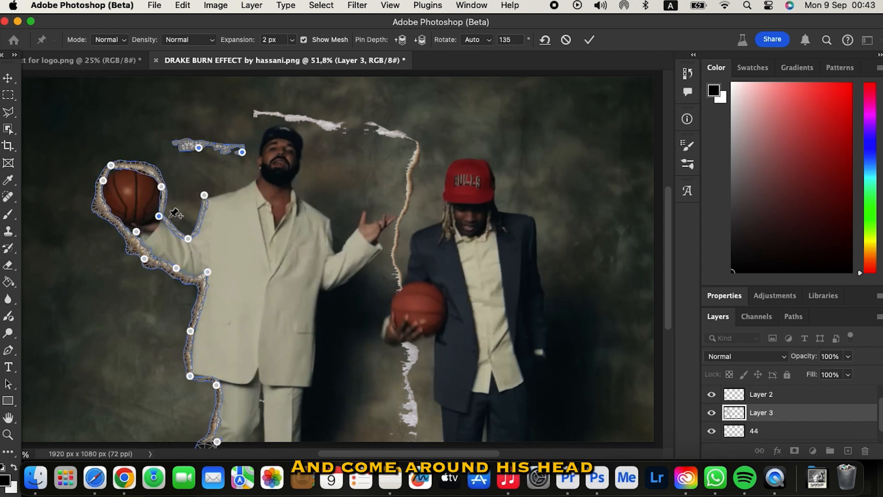
{"action": "left_click_drag", "start_coordinate": [198, 148], "coordinate": [225, 193]}
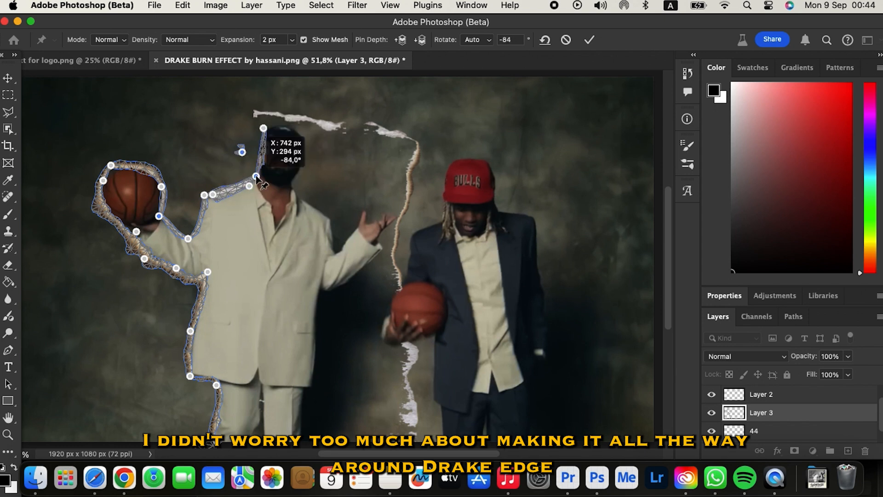
{"action": "left_click_drag", "start_coordinate": [267, 139], "coordinate": [286, 124]}
{"action": "left_click_drag", "start_coordinate": [242, 152], "coordinate": [241, 146]}
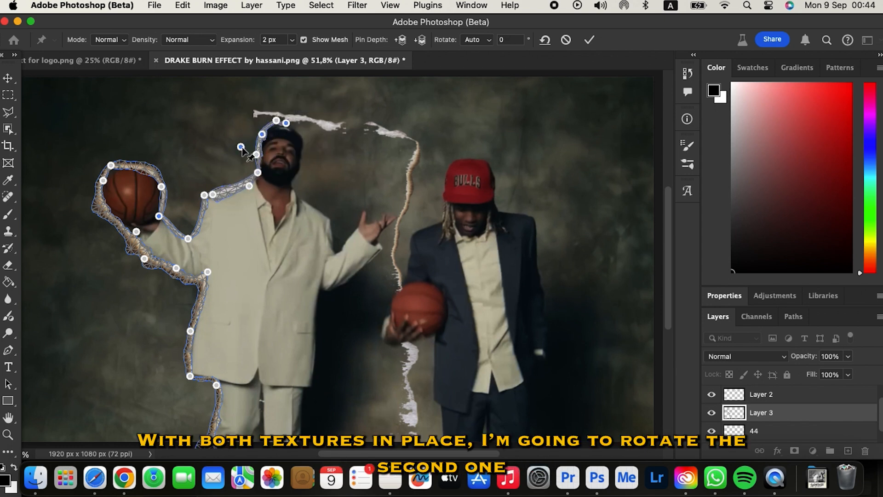
{"action": "key", "text": "Return"}
Step: Move the right strip into place and tilt it about 30 degrees
{"action": "left_click", "coordinate": [764, 431]}
{"action": "left_click_drag", "start_coordinate": [329, 129], "coordinate": [354, 178]}
{"action": "left_click", "coordinate": [183, 6]}
{"action": "left_click", "coordinate": [203, 282]}
{"action": "left_click_drag", "start_coordinate": [275, 163], "coordinate": [287, 123]}
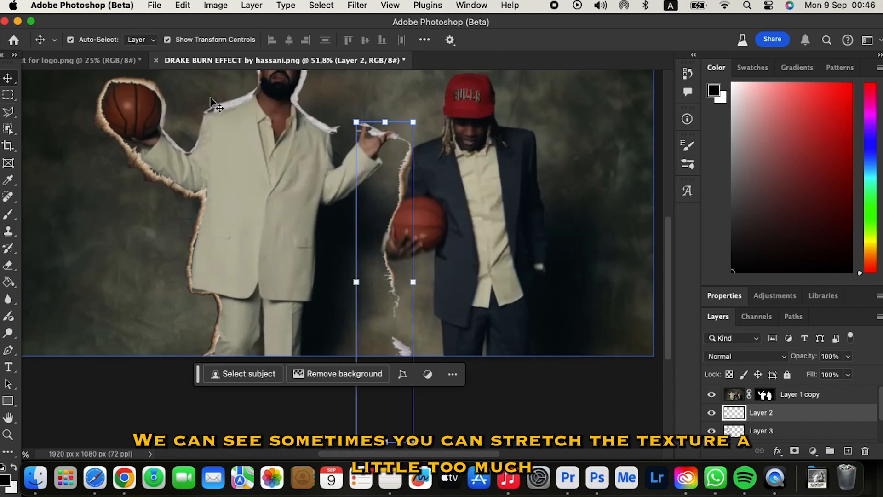
Step: Pin the right strip and curve its top around his raised hand and forearm
{"action": "left_click", "coordinate": [182, 5]}
{"action": "left_click", "coordinate": [193, 282]}
{"action": "left_click", "coordinate": [353, 111]}
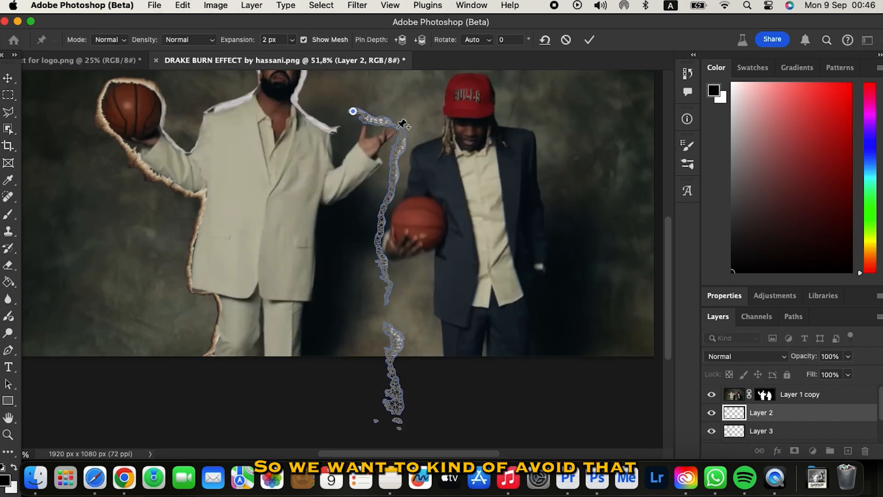
{"action": "left_click", "coordinate": [381, 255]}
{"action": "left_click", "coordinate": [390, 289]}
{"action": "left_click", "coordinate": [385, 325]}
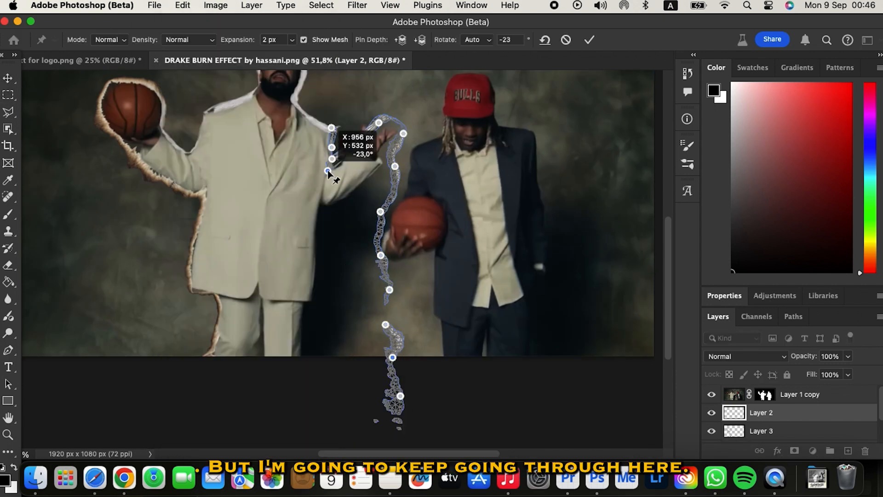
{"action": "left_click_drag", "start_coordinate": [365, 135], "coordinate": [362, 125]}
{"action": "left_click_drag", "start_coordinate": [372, 132], "coordinate": [367, 146]}
{"action": "left_click_drag", "start_coordinate": [400, 148], "coordinate": [388, 145]}
Step: Pull the right strip's lower section along his side and commit the warp
{"action": "left_click_drag", "start_coordinate": [342, 281], "coordinate": [315, 294]}
{"action": "left_click_drag", "start_coordinate": [390, 290], "coordinate": [299, 361]}
{"action": "left_click_drag", "start_coordinate": [392, 357], "coordinate": [286, 356]}
{"action": "left_click_drag", "start_coordinate": [400, 396], "coordinate": [230, 357]}
{"action": "key", "text": "Return"}
{"action": "left_click", "coordinate": [260, 203]}
{"action": "scroll", "coordinate": [260, 202], "scroll_direction": "up", "scroll_amount": 3}
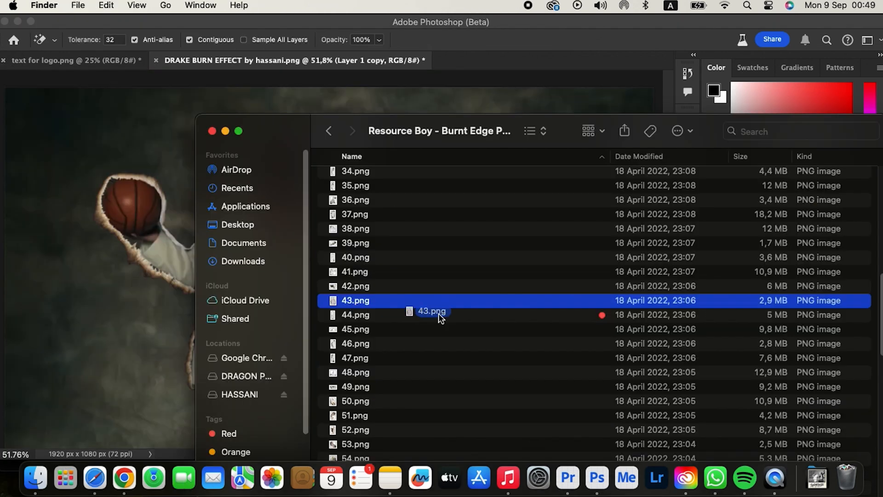
Step: Place the 43.png burnt paper and magic-erase its white interior
{"action": "key", "text": "super+Tab"}
{"action": "left_click_drag", "start_coordinate": [438, 313], "coordinate": [366, 259]}
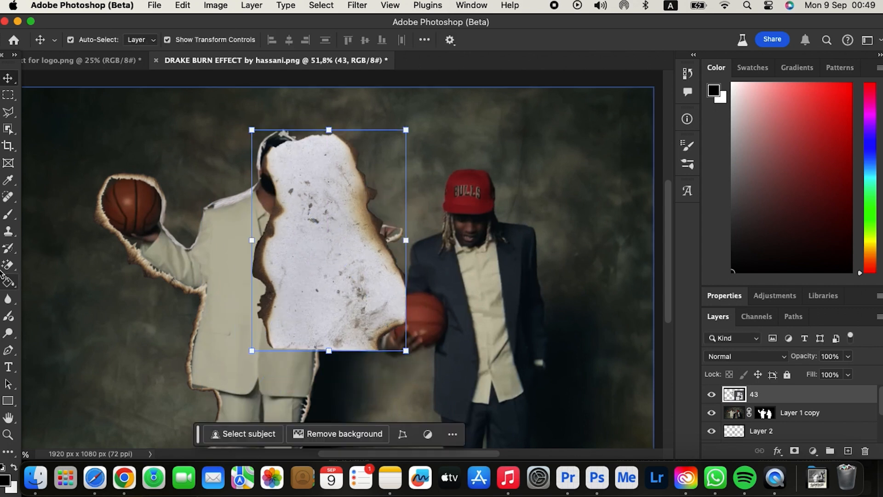
{"action": "right_click", "coordinate": [7, 265]}
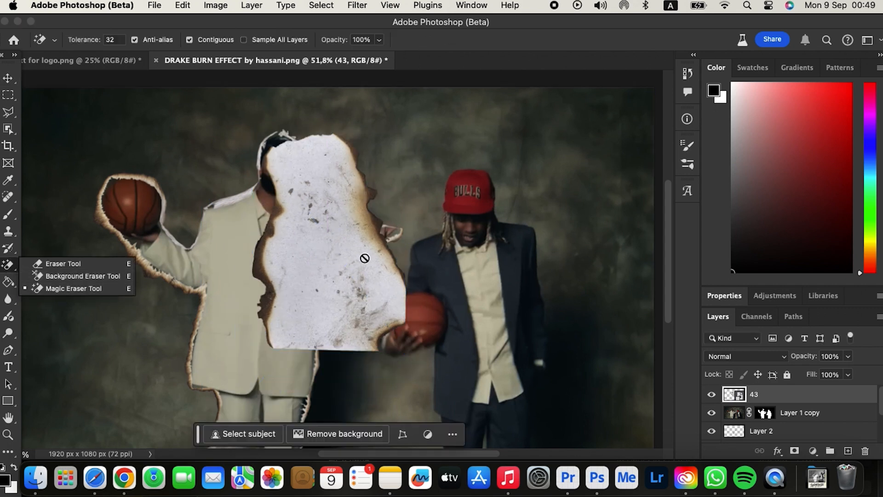
{"action": "left_click", "coordinate": [317, 250]}
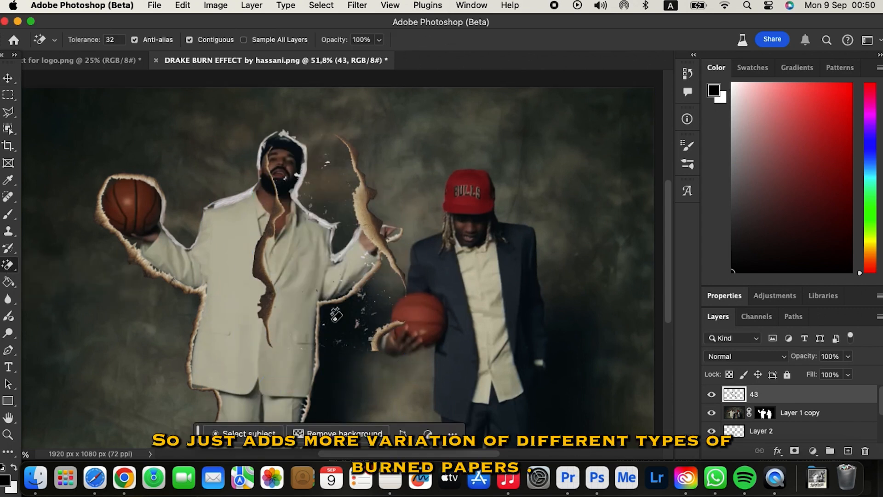
{"action": "key", "text": "shift+e"}
Step: Copy a paper strip to its own layer and rotate it along the raised hand
{"action": "left_click", "coordinate": [8, 78]}
{"action": "left_click", "coordinate": [8, 95]}
{"action": "left_click_drag", "start_coordinate": [322, 125], "coordinate": [428, 314]}
{"action": "key", "text": "super+j"}
{"action": "left_click", "coordinate": [8, 78]}
{"action": "left_click_drag", "start_coordinate": [365, 207], "coordinate": [593, 181]}
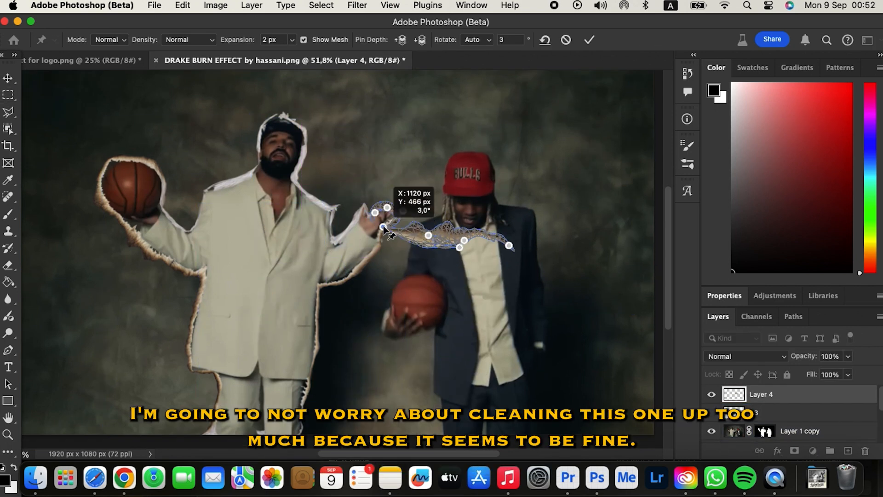
{"action": "key", "text": "Return"}
Step: Puppet-warp the strip so it bends to fit the hand's edge
{"action": "key", "text": "m"}
{"action": "left_click", "coordinate": [155, 5]}
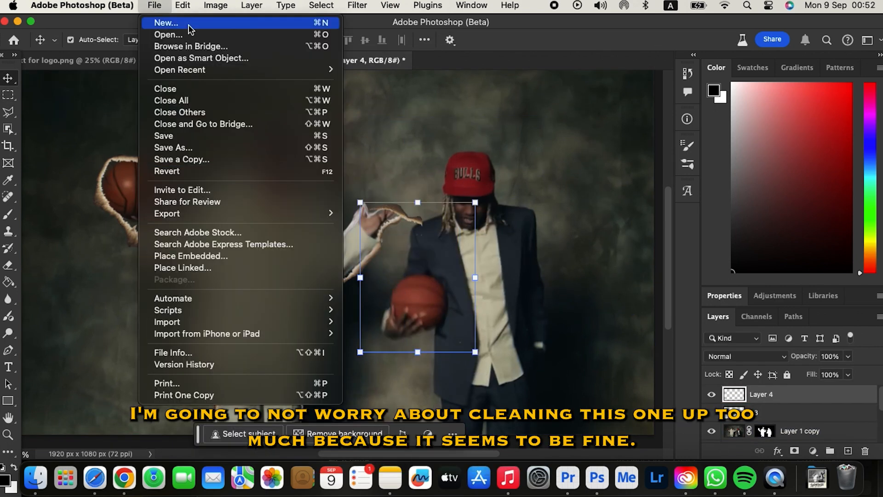
{"action": "left_click", "coordinate": [379, 211]}
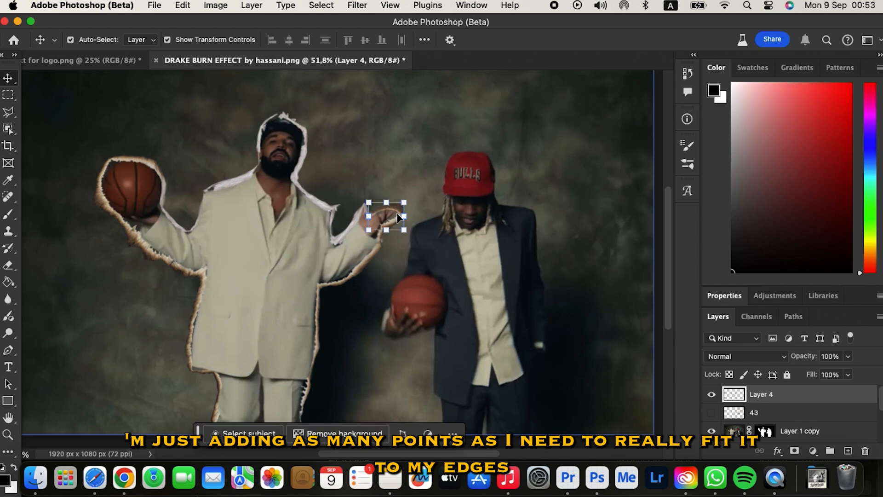
{"action": "scroll", "coordinate": [396, 217], "scroll_direction": "up", "scroll_amount": 5}
{"action": "left_click_drag", "start_coordinate": [369, 322], "coordinate": [333, 389]}
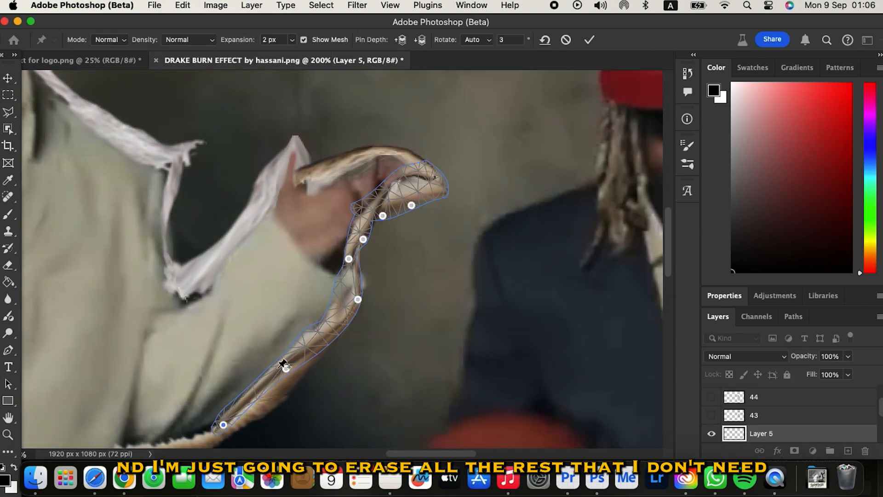
{"action": "left_click_drag", "start_coordinate": [284, 365], "coordinate": [356, 273]}
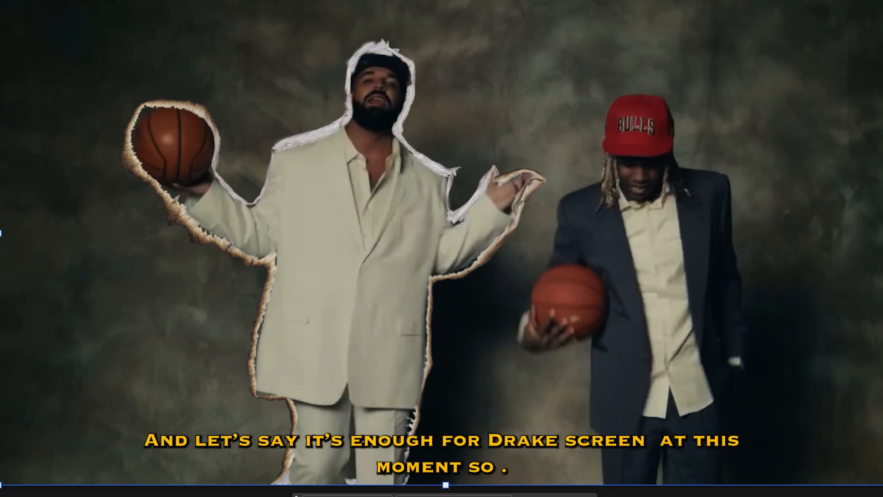
Step: Preview the paper texture files and bring texture 44 into the document
{"action": "left_click", "coordinate": [239, 319]}
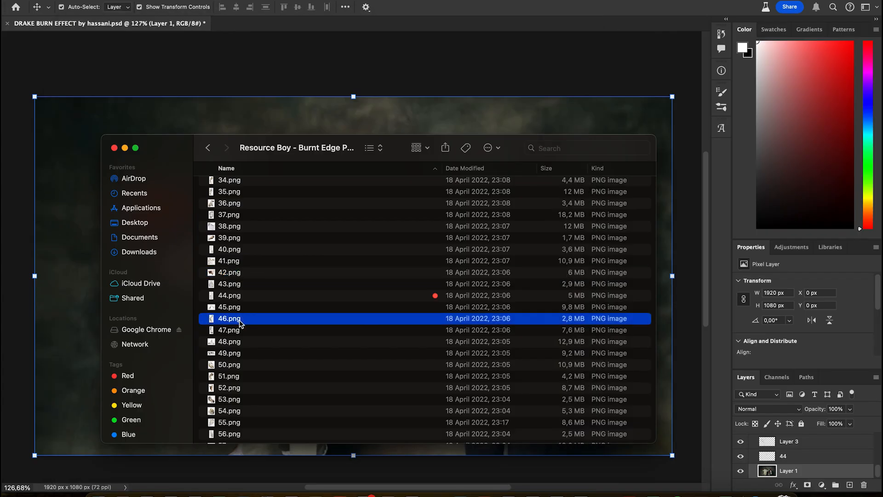
{"action": "left_click", "coordinate": [249, 298]}
{"action": "key", "text": "space"}
{"action": "key", "text": "space"}
{"action": "left_click", "coordinate": [229, 366]}
{"action": "key", "text": "space"}
{"action": "key", "text": "space"}
{"action": "left_click", "coordinate": [300, 296]}
{"action": "key", "text": "space"}
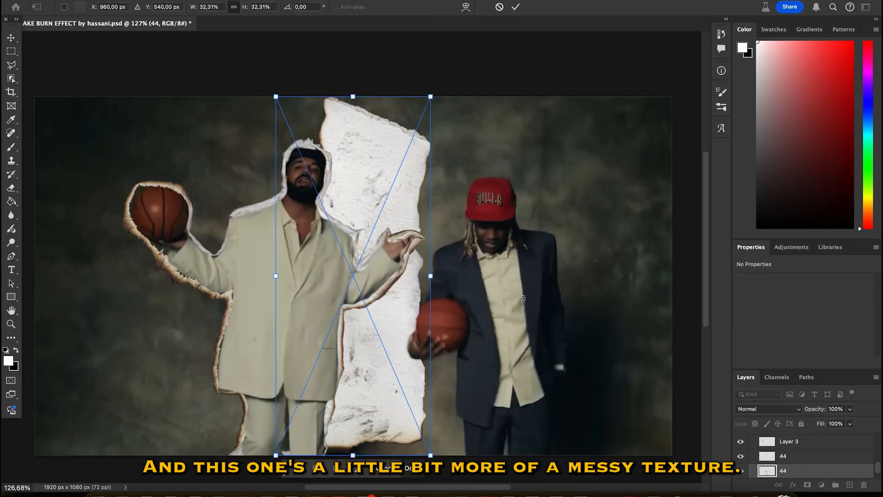
Step: Position texture 44 behind the red-cap man, below Layer 1 copy, and enlarge and distort it
{"action": "left_click_drag", "start_coordinate": [394, 297], "coordinate": [518, 312]}
{"action": "key", "text": "Return"}
{"action": "left_click_drag", "start_coordinate": [785, 473], "coordinate": [780, 461]}
{"action": "left_click_drag", "start_coordinate": [556, 291], "coordinate": [590, 293]}
{"action": "key", "text": "super+z"}
{"action": "left_click_drag", "start_coordinate": [486, 298], "coordinate": [477, 300]}
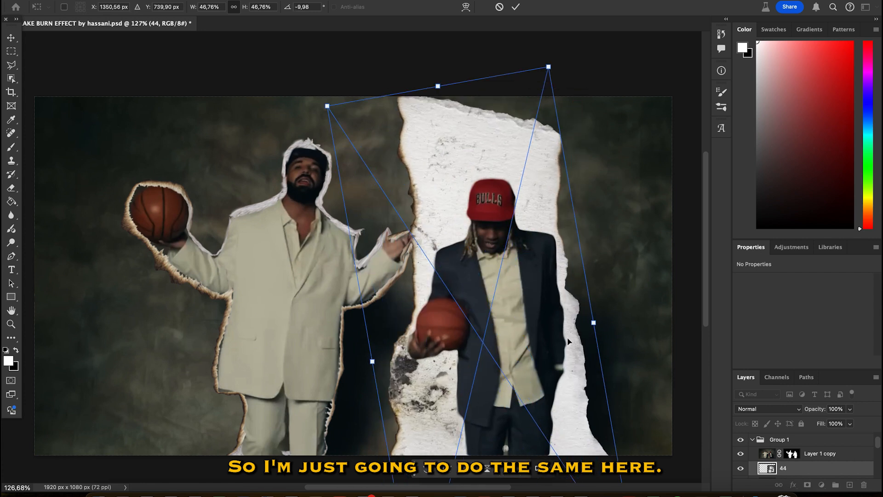
{"action": "key", "text": "Return"}
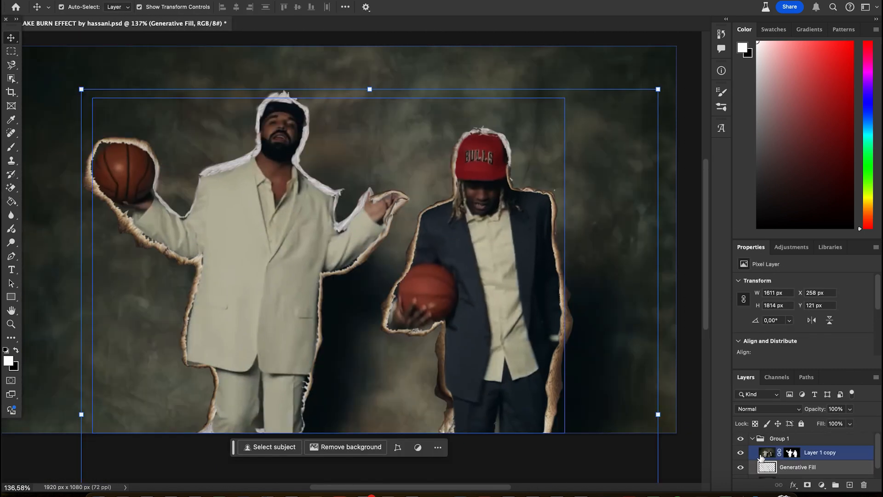
{"action": "left_click", "coordinate": [759, 456]}
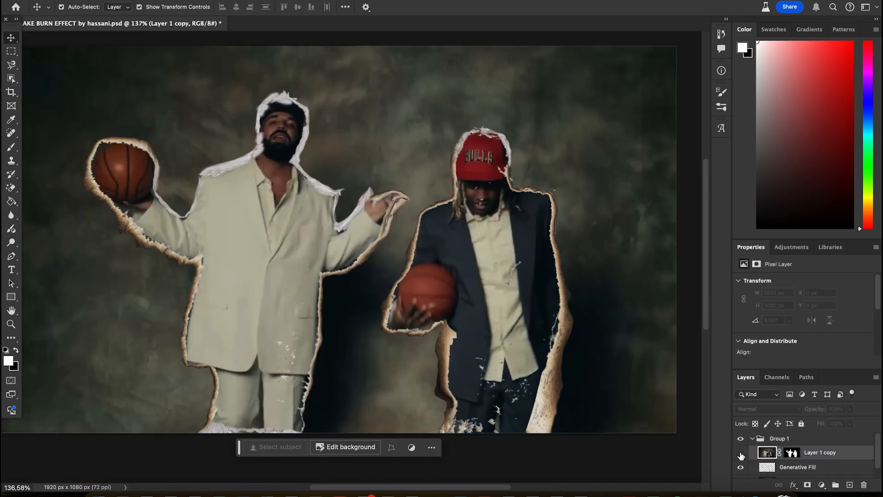
Step: Compare Layer 1 copy's visibility, then convert the men and outline layers into a smart object
{"action": "left_click", "coordinate": [740, 454]}
{"action": "left_click", "coordinate": [741, 454]}
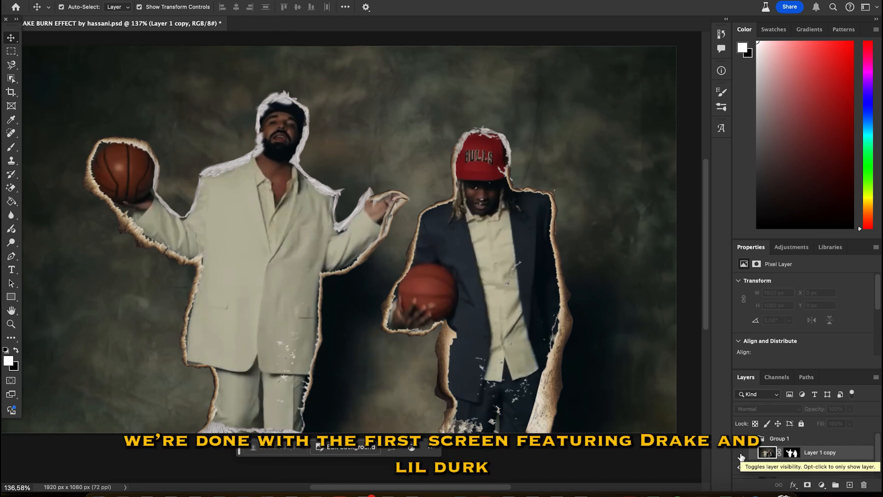
{"action": "left_click", "coordinate": [741, 454]}
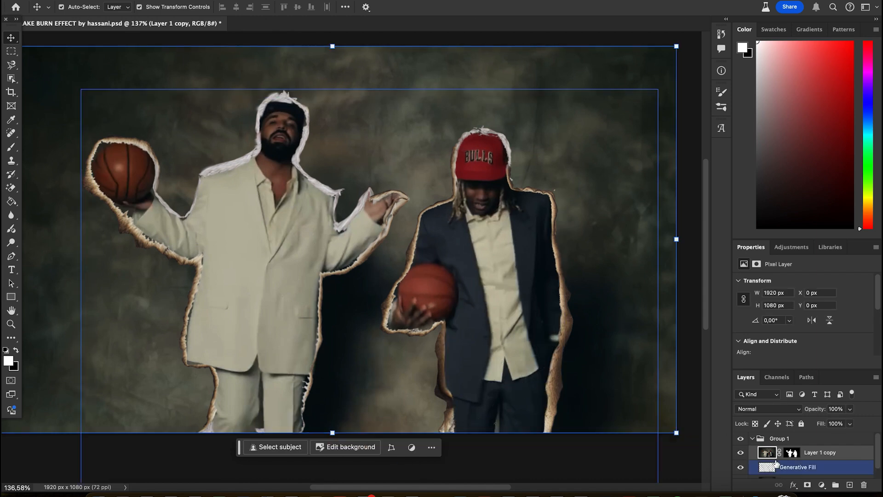
{"action": "scroll", "coordinate": [801, 464], "scroll_direction": "down", "scroll_amount": 2}
{"action": "left_click", "coordinate": [788, 456], "text": "shift"}
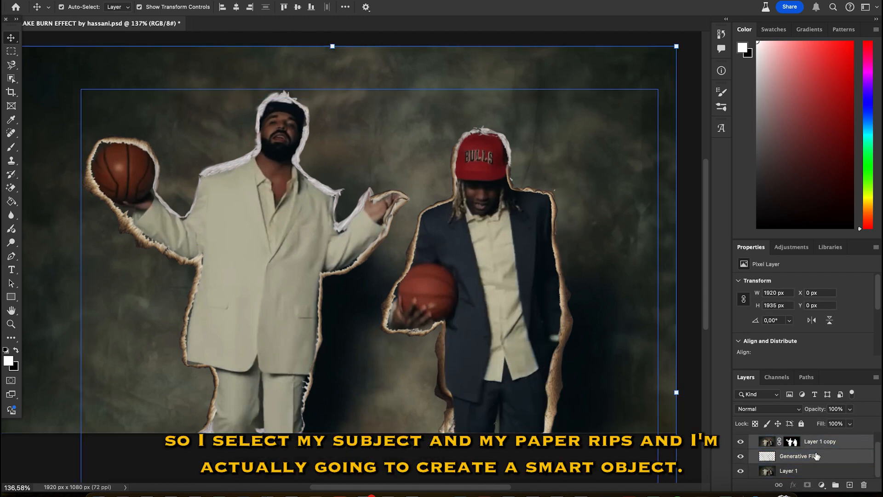
{"action": "right_click", "coordinate": [822, 457]}
{"action": "left_click", "coordinate": [804, 453]}
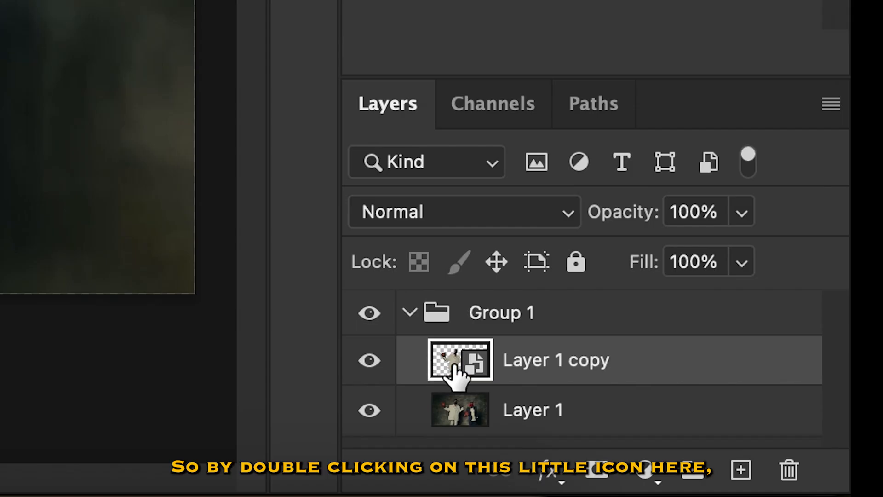
Step: Inside the smart object, lasso the left outline areas and run Generative Fill
{"action": "double_click", "coordinate": [765, 453]}
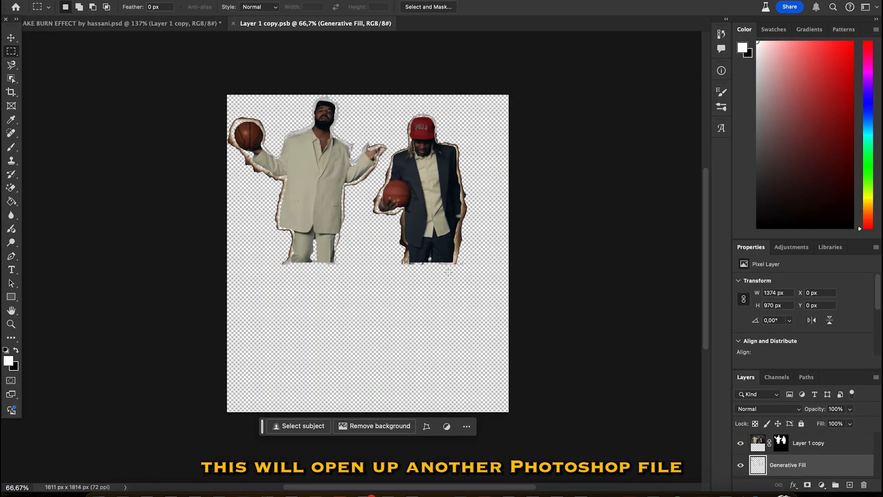
{"action": "scroll", "coordinate": [448, 272], "scroll_direction": "up", "scroll_amount": 5}
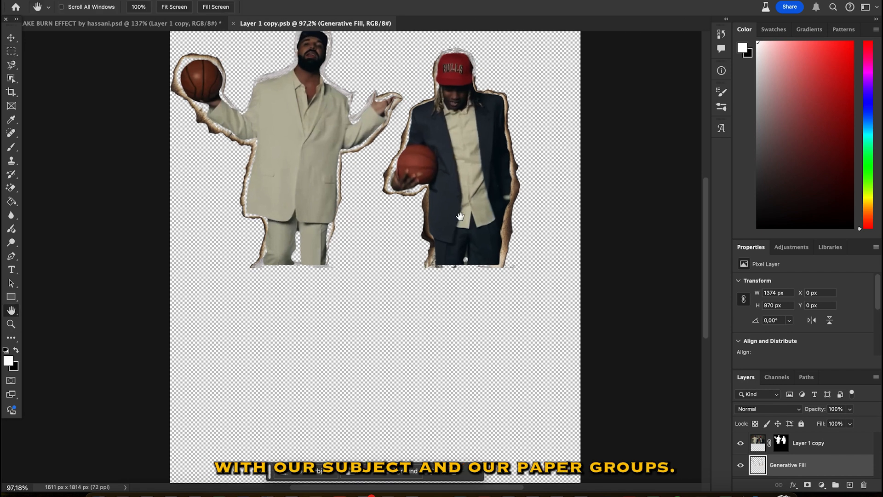
{"action": "left_click_drag", "start_coordinate": [460, 216], "coordinate": [461, 359]}
{"action": "left_click_drag", "start_coordinate": [453, 327], "coordinate": [442, 313]}
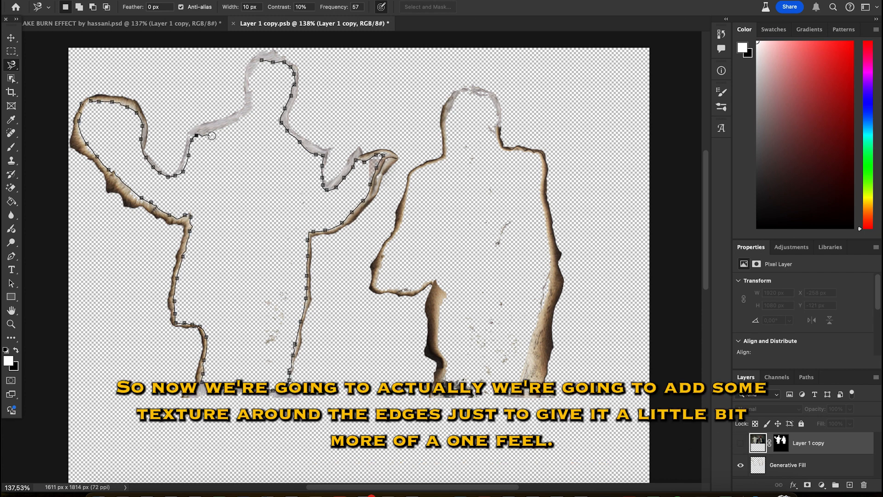
{"action": "left_click", "coordinate": [261, 60]}
{"action": "left_click", "coordinate": [442, 390], "text": "shift"}
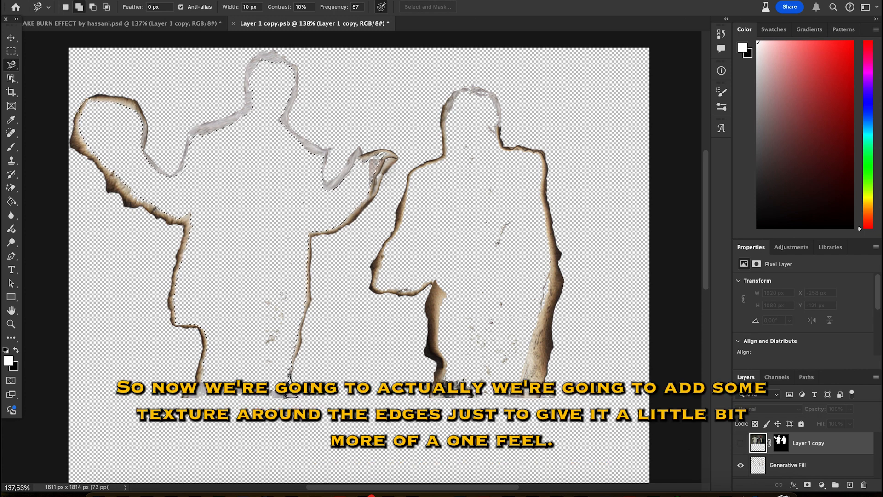
{"action": "left_click", "coordinate": [289, 377]}
{"action": "left_click", "coordinate": [144, 411]}
{"action": "left_click", "coordinate": [345, 412]}
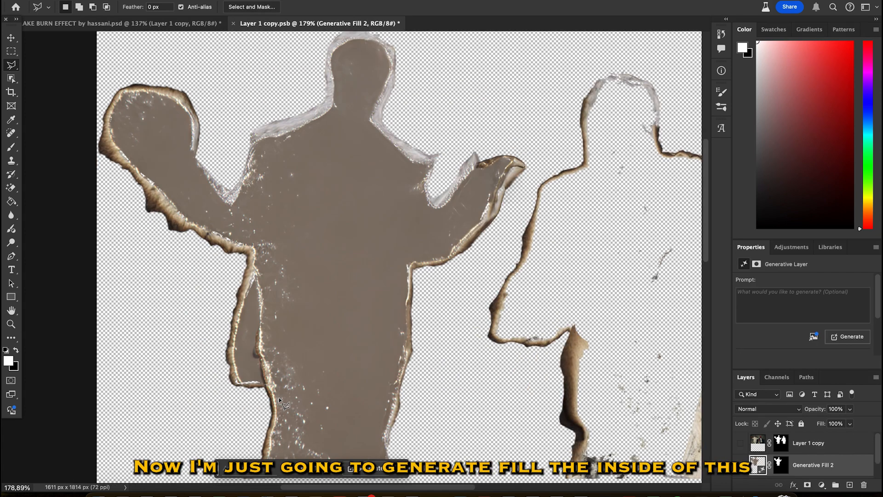
Step: Browse the fill variations and toggle the men's layer to compare
{"action": "left_click", "coordinate": [335, 469]}
{"action": "left_click", "coordinate": [335, 469]}
{"action": "left_click", "coordinate": [335, 468]}
{"action": "left_click", "coordinate": [335, 469]}
{"action": "left_click", "coordinate": [335, 468]}
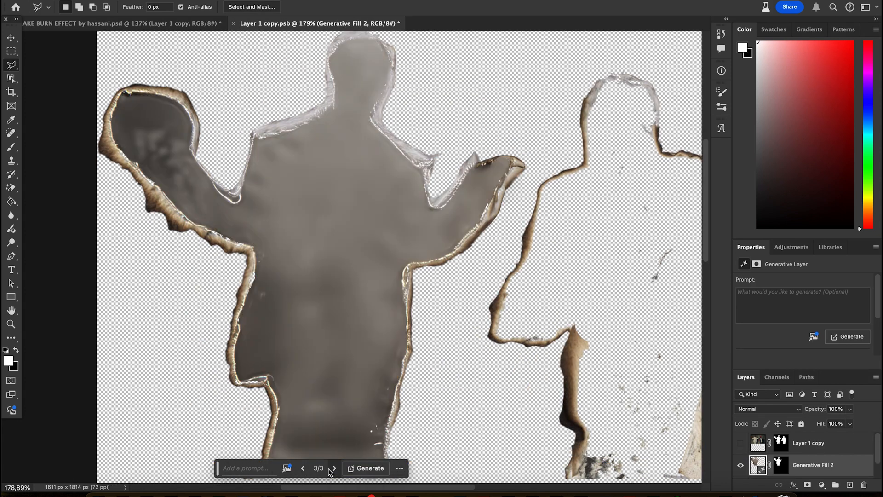
{"action": "left_click", "coordinate": [303, 467]}
{"action": "left_click", "coordinate": [741, 443]}
{"action": "scroll", "coordinate": [565, 388], "scroll_direction": "right", "scroll_amount": 5}
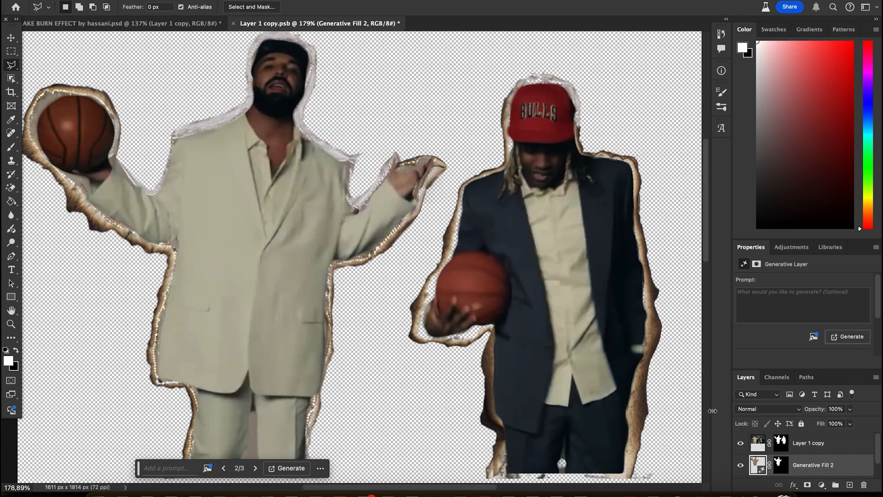
{"action": "left_click", "coordinate": [741, 444]}
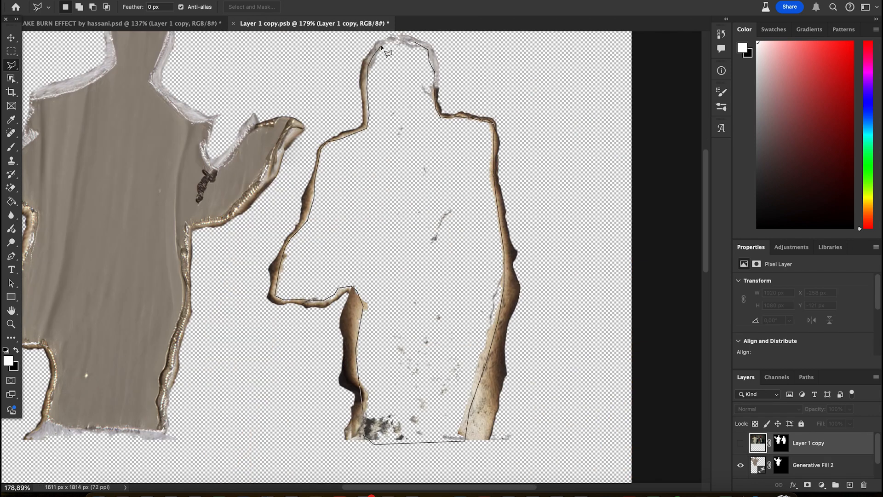
Step: Lasso inside the right outline and generate a fill there
{"action": "left_click", "coordinate": [369, 68]}
{"action": "left_click", "coordinate": [504, 458]}
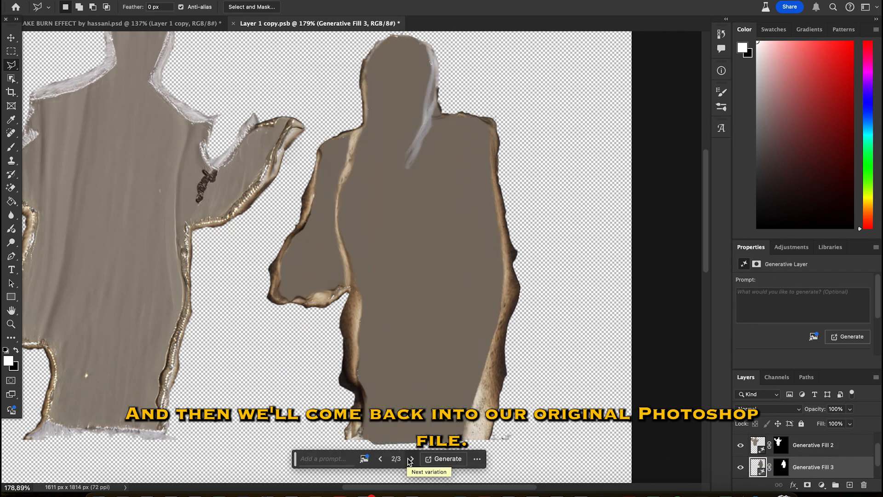
{"action": "left_click", "coordinate": [741, 443]}
Step: Save the smart object's contents and preview the paper texture files from the original document
{"action": "key", "text": "super+s"}
{"action": "left_click", "coordinate": [150, 25]}
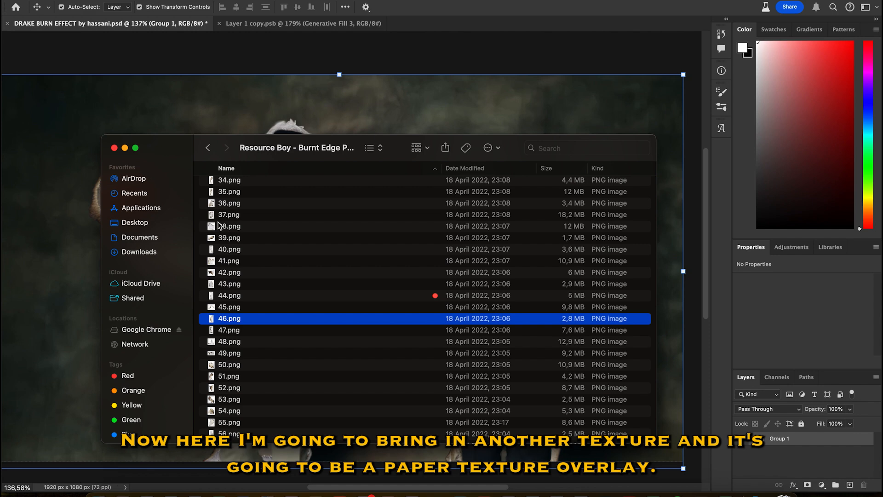
{"action": "left_click", "coordinate": [253, 202]}
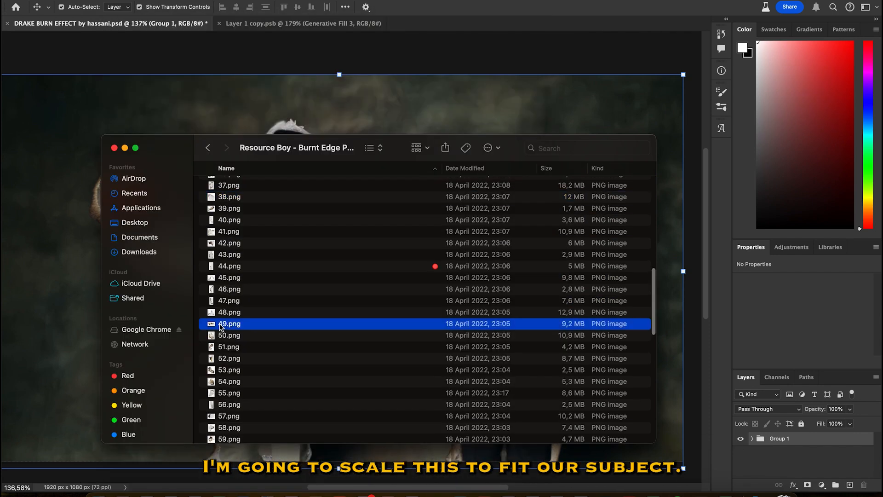
{"action": "key", "text": "space"}
{"action": "key", "text": "Down"}
{"action": "key", "text": "space"}
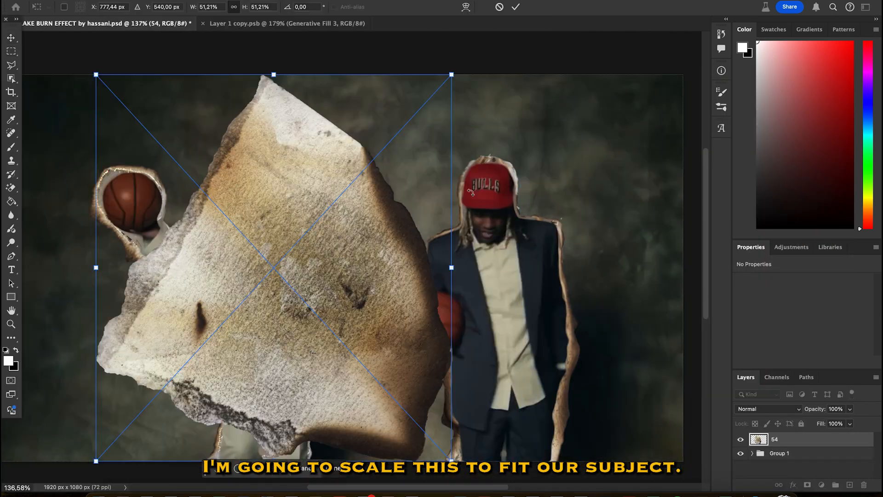
Step: Place paper texture 57 over the left man and clip it to the men's layer
{"action": "left_click_drag", "start_coordinate": [415, 186], "coordinate": [410, 221]}
{"action": "scroll", "coordinate": [384, 23], "scroll_direction": "up", "scroll_amount": 3}
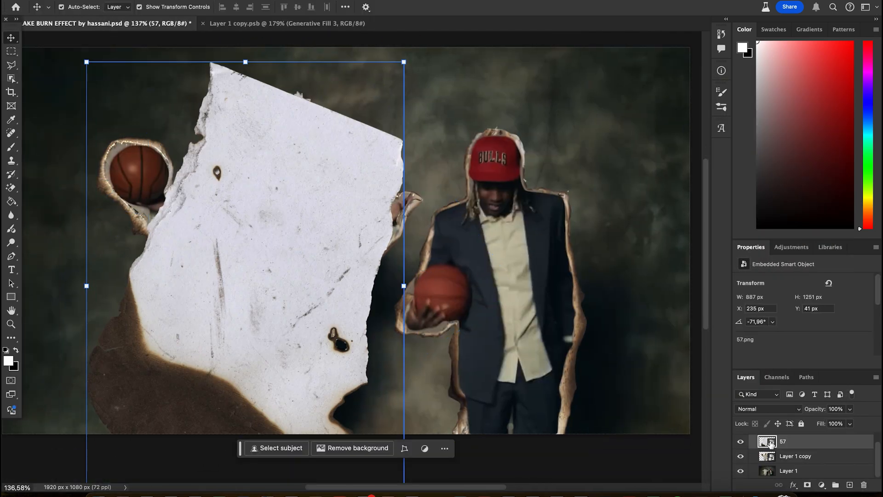
{"action": "right_click", "coordinate": [766, 441]}
{"action": "left_click", "coordinate": [798, 443]}
{"action": "right_click", "coordinate": [799, 443]}
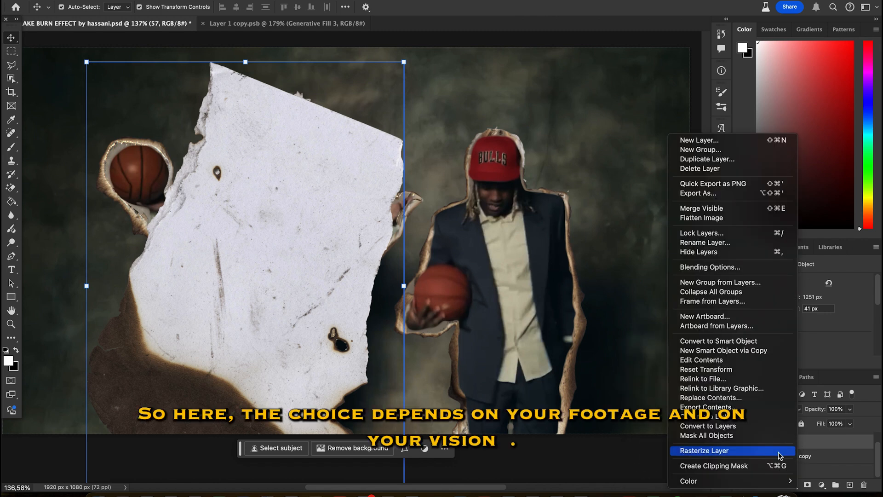
{"action": "left_click", "coordinate": [717, 466]}
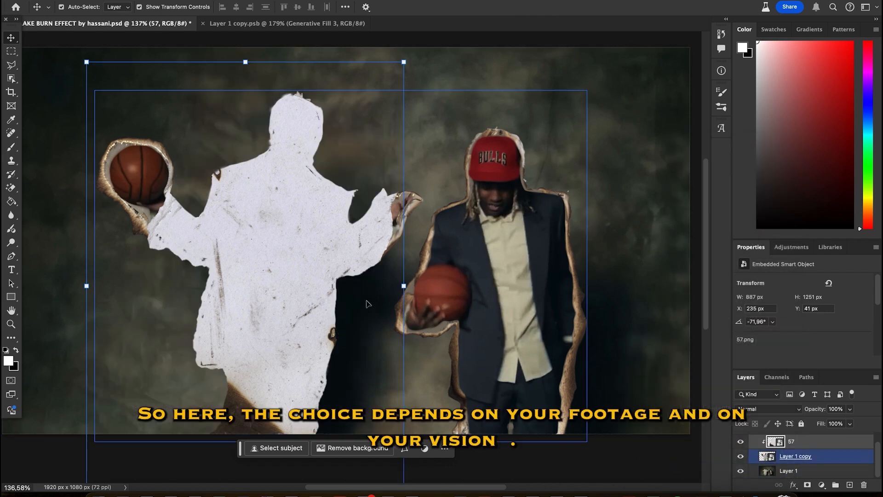
Step: Set texture 57 to Overlay, then scale and position it over the left man
{"action": "left_click_drag", "start_coordinate": [405, 286], "coordinate": [378, 198]}
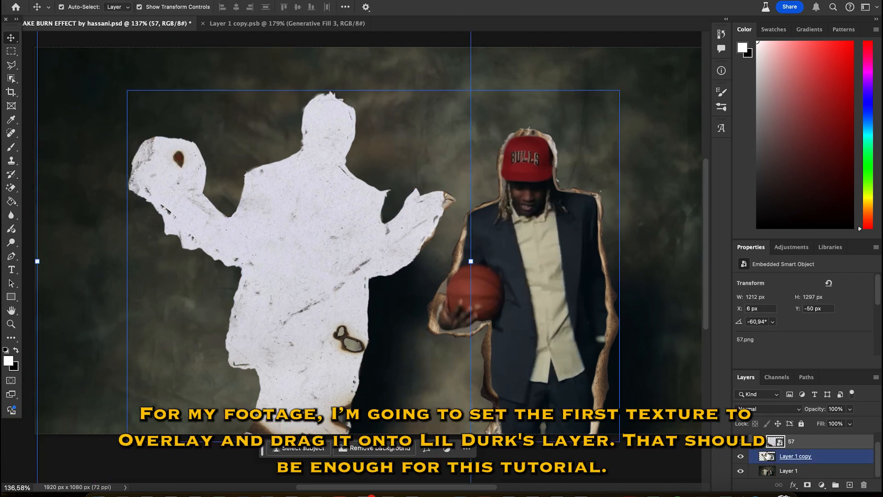
{"action": "left_click", "coordinate": [760, 411]}
{"action": "left_click", "coordinate": [755, 414]}
{"action": "key", "text": "super+t"}
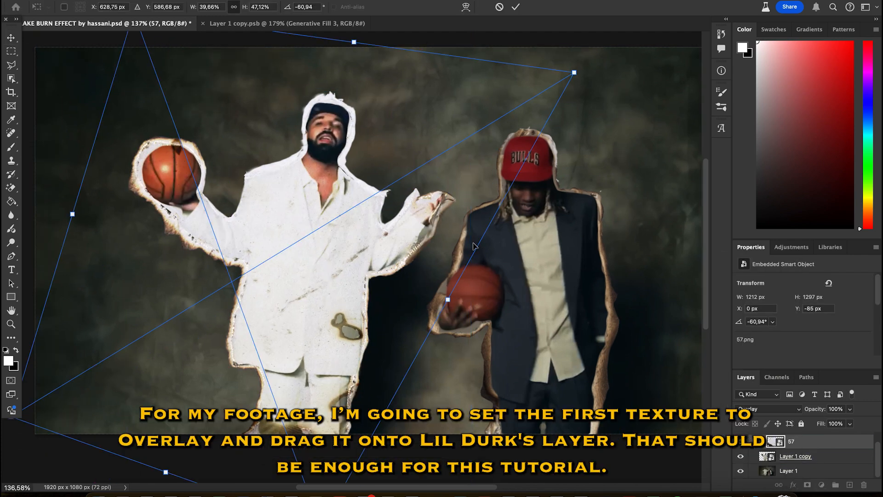
{"action": "left_click_drag", "start_coordinate": [575, 72], "coordinate": [685, 332]}
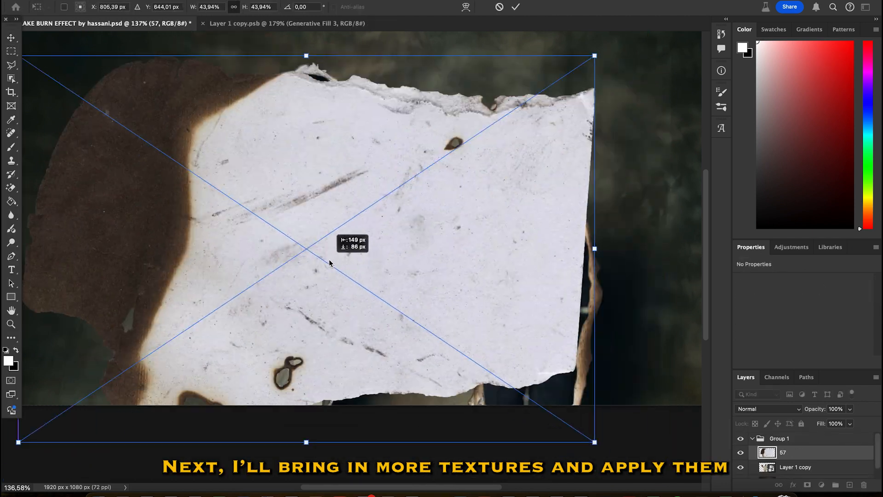
{"action": "left_click_drag", "start_coordinate": [527, 180], "coordinate": [554, 250]}
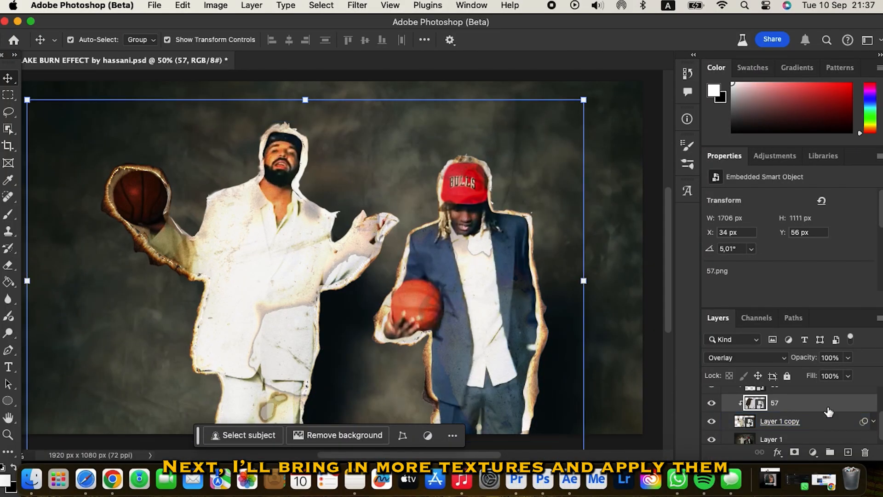
Step: Toggle texture 57's visibility to check its effect and confirm its blend mode
{"action": "left_click", "coordinate": [711, 403]}
{"action": "left_click", "coordinate": [709, 404]}
{"action": "left_click", "coordinate": [780, 360]}
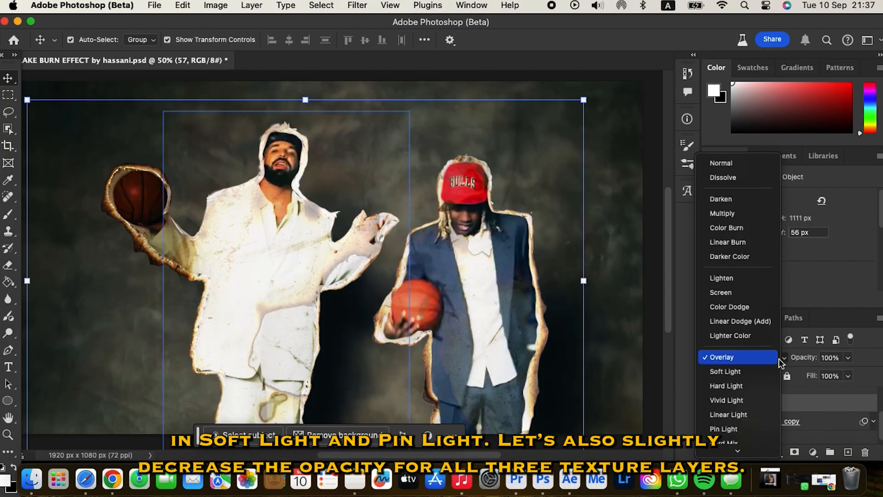
{"action": "left_click", "coordinate": [749, 358]}
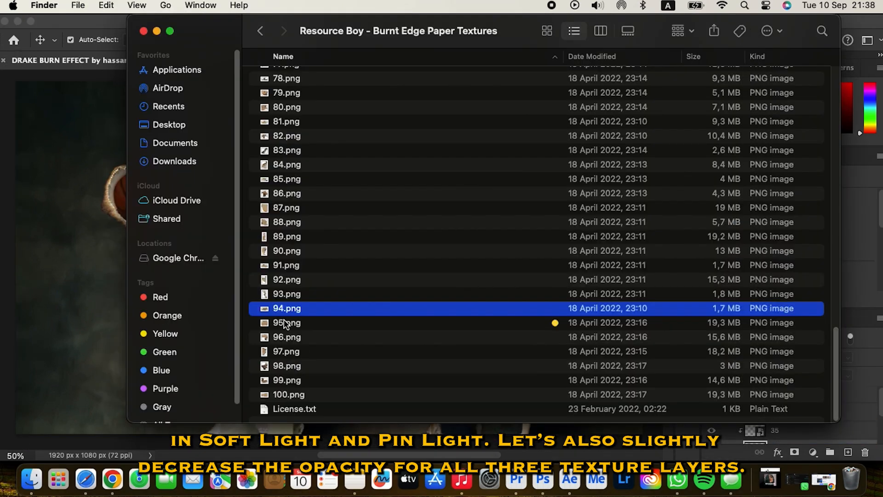
Step: Place paper texture 86, rotate and enlarge it, and stack it above layer 51
{"action": "left_click", "coordinate": [285, 193]}
{"action": "key", "text": "space"}
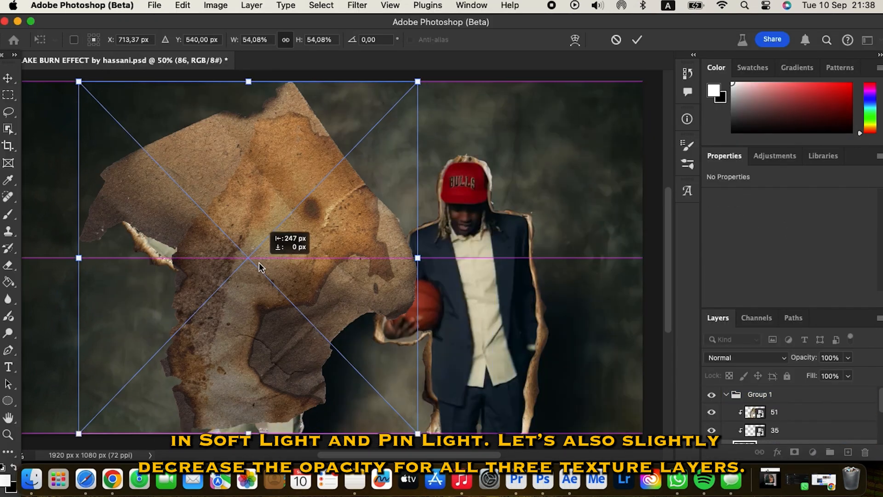
{"action": "left_click_drag", "start_coordinate": [260, 264], "coordinate": [391, 275]}
{"action": "scroll", "coordinate": [398, 330], "scroll_direction": "down", "scroll_amount": 5}
{"action": "left_click_drag", "start_coordinate": [314, 361], "coordinate": [337, 423]}
{"action": "left_click_drag", "start_coordinate": [341, 433], "coordinate": [388, 411]}
{"action": "key", "text": "Return"}
{"action": "left_click_drag", "start_coordinate": [772, 442], "coordinate": [765, 411]}
Step: Set texture 86 to Hard Light at 59% opacity and reposition it over the men
{"action": "right_click", "coordinate": [747, 406]}
{"action": "left_click", "coordinate": [738, 399]}
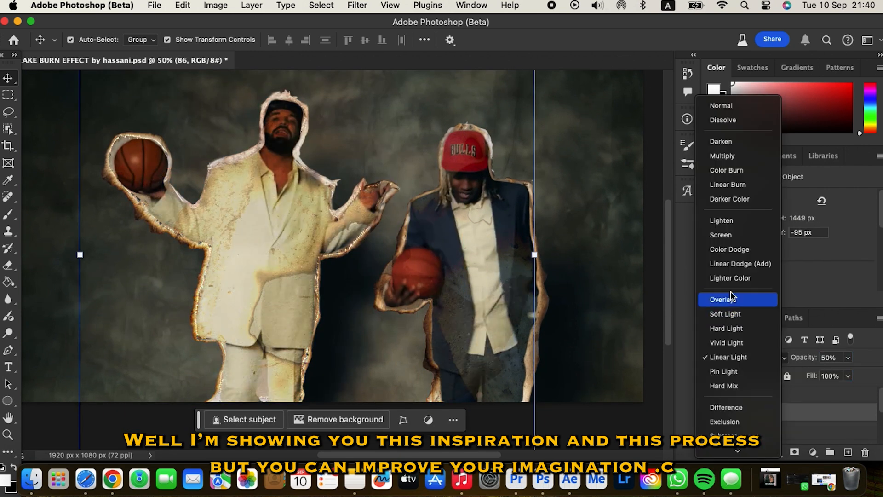
{"action": "left_click", "coordinate": [725, 310]}
{"action": "left_click", "coordinate": [419, 365]}
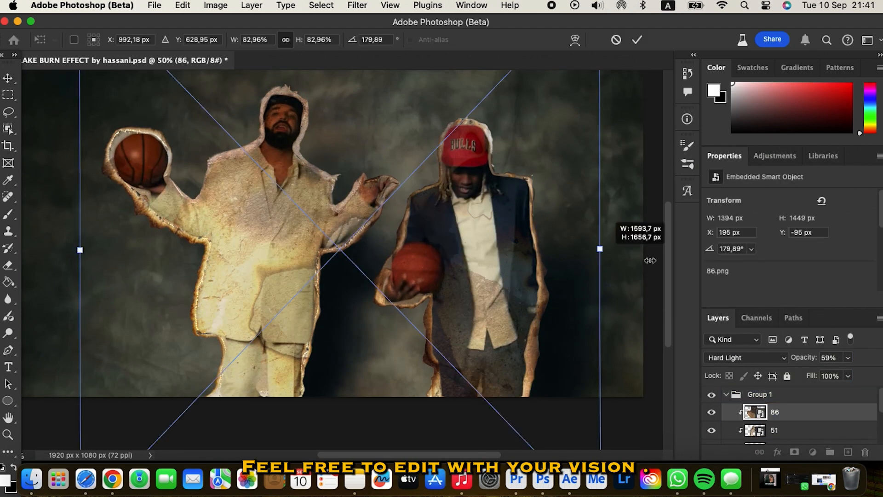
{"action": "left_click_drag", "start_coordinate": [331, 241], "coordinate": [322, 199]}
{"action": "key", "text": "Return"}
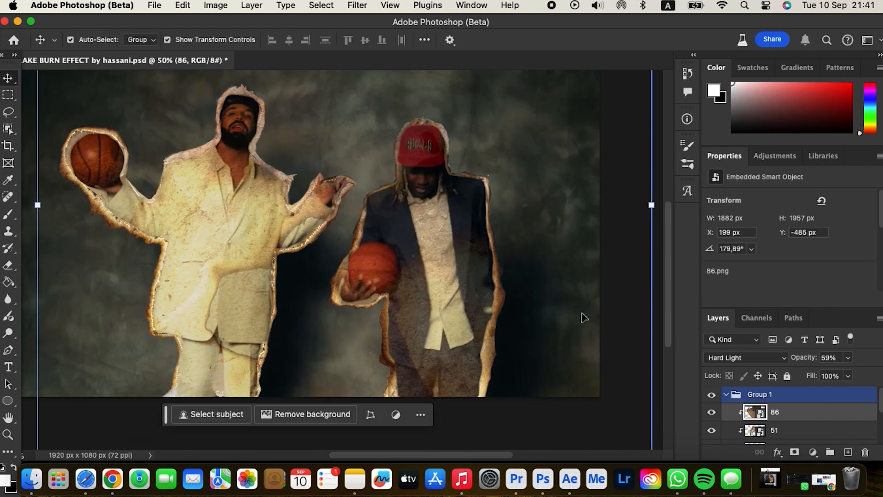
{"action": "left_click", "coordinate": [570, 372]}
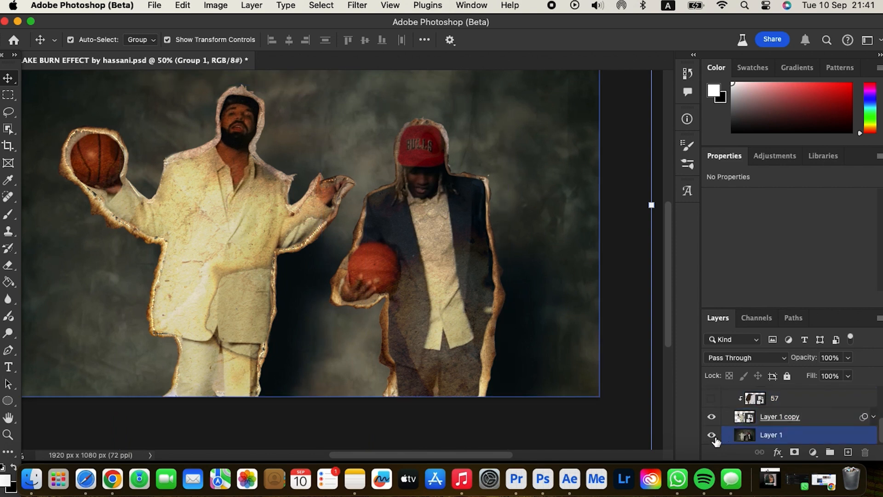
Step: Hide the background footage layer, select the men's layer and adjust the brush settings
{"action": "left_click", "coordinate": [711, 435]}
{"action": "scroll", "coordinate": [504, 426], "scroll_direction": "up", "scroll_amount": 2}
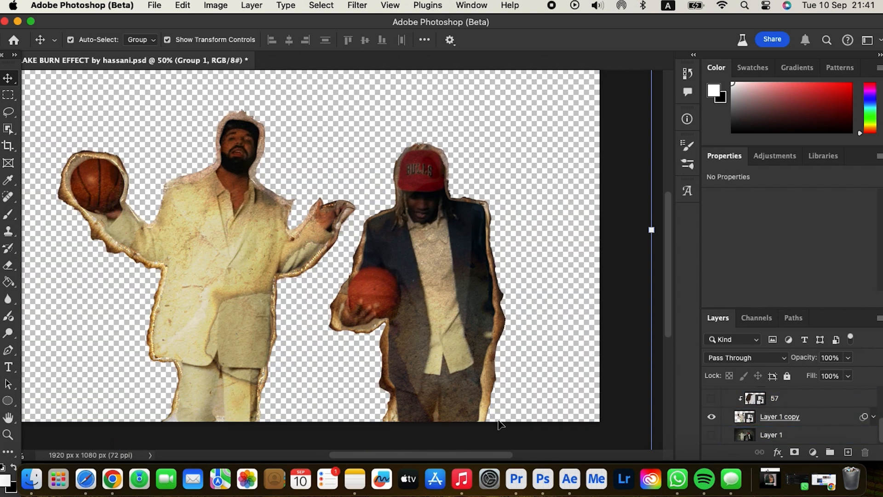
{"action": "left_click", "coordinate": [314, 368]}
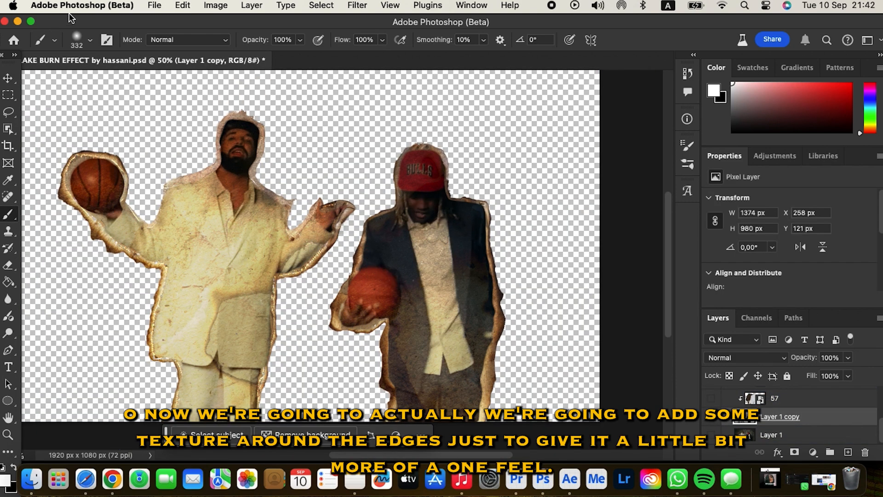
{"action": "left_click", "coordinate": [90, 42]}
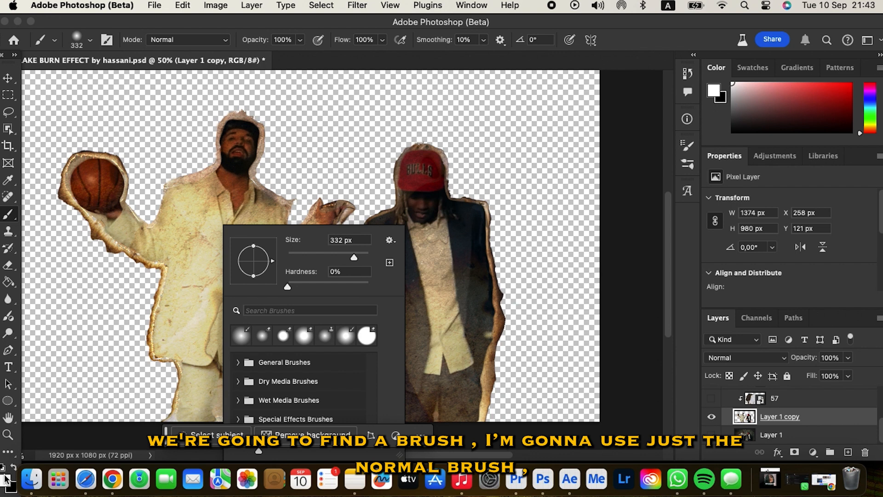
{"action": "key", "text": "Escape"}
Step: Paint trial burn strokes on the man's torso, undoing the unwanted ones
{"action": "mouse_move", "coordinate": [242, 322]}
{"action": "left_mouse_down"}
{"action": "mouse_move", "coordinate": [223, 311]}
{"action": "mouse_move", "coordinate": [210, 262]}
{"action": "mouse_move", "coordinate": [269, 244]}
{"action": "left_mouse_up"}
{"action": "key", "text": "super+z"}
{"action": "key", "text": "super+z"}
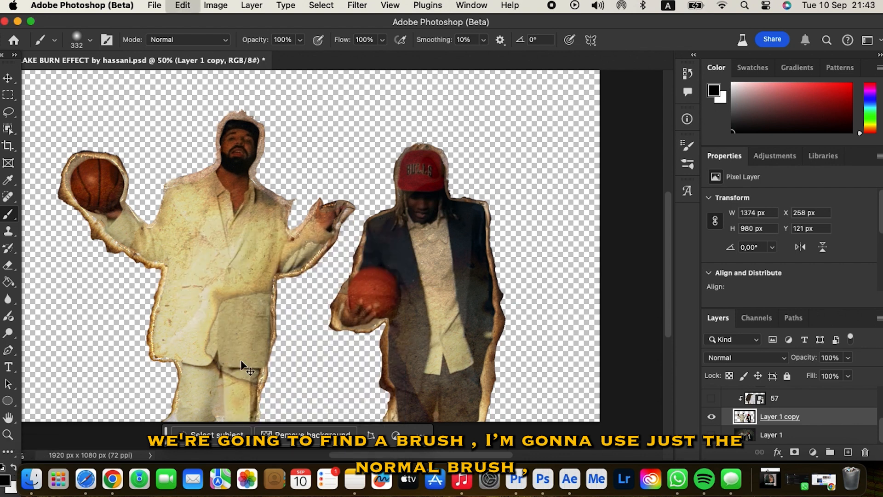
{"action": "left_click_drag", "start_coordinate": [198, 317], "coordinate": [232, 311]}
{"action": "key", "text": "super+z"}
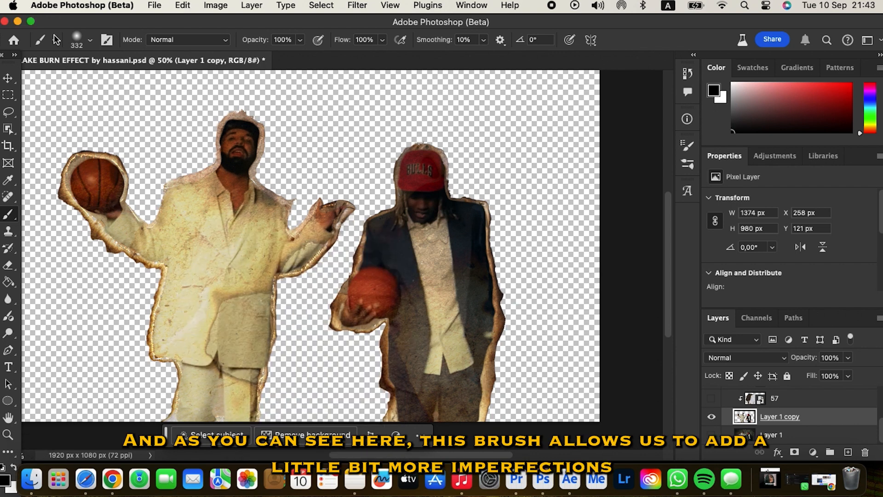
{"action": "left_click", "coordinate": [55, 40]}
{"action": "left_click", "coordinate": [140, 241]}
{"action": "key", "text": "super+z"}
Step: Shrink the brush to 95 px and paint burn marks across the white suit's torso
{"action": "left_click", "coordinate": [90, 40]}
{"action": "left_click_drag", "start_coordinate": [121, 81], "coordinate": [107, 81]}
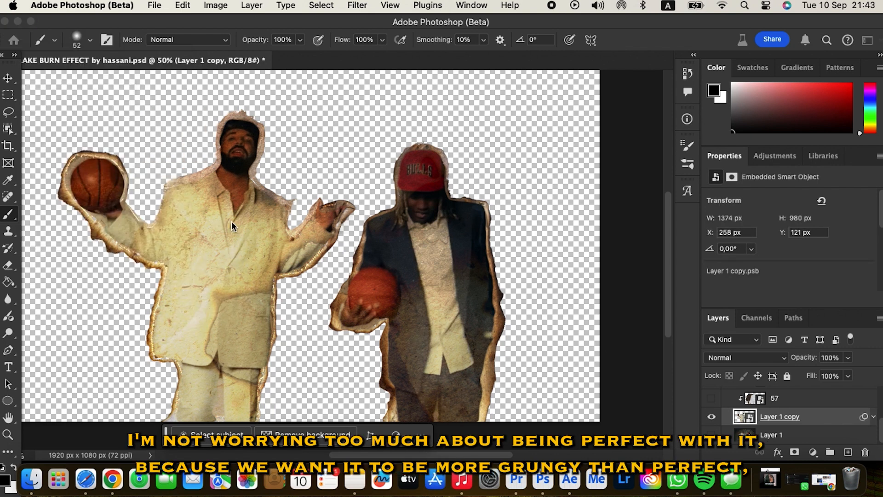
{"action": "left_click_drag", "start_coordinate": [193, 276], "coordinate": [239, 303]}
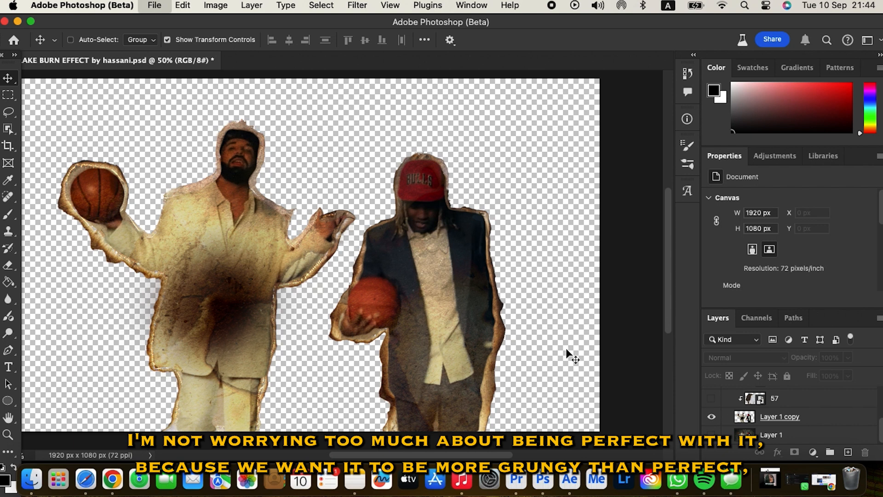
Step: Save a copy of the burned frame in PNG format, then auto-select both men in Still014
{"action": "key", "text": "shift+super+s"}
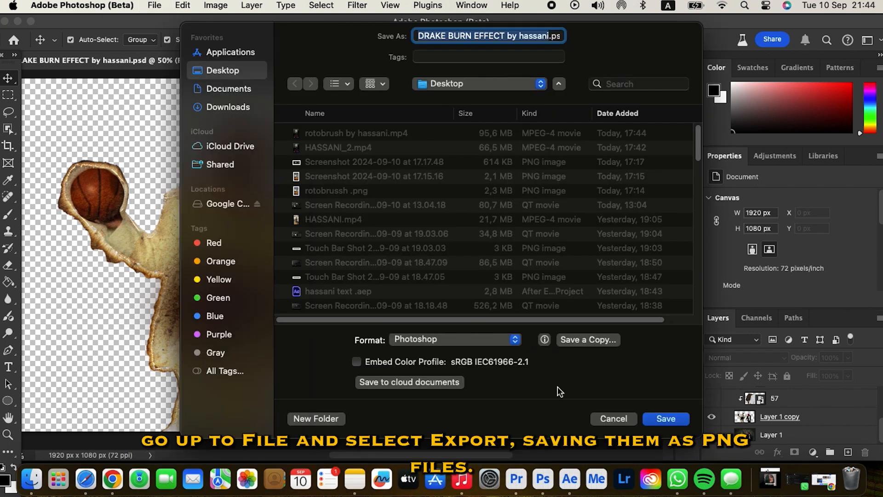
{"action": "left_click", "coordinate": [582, 343]}
{"action": "left_click", "coordinate": [421, 286]}
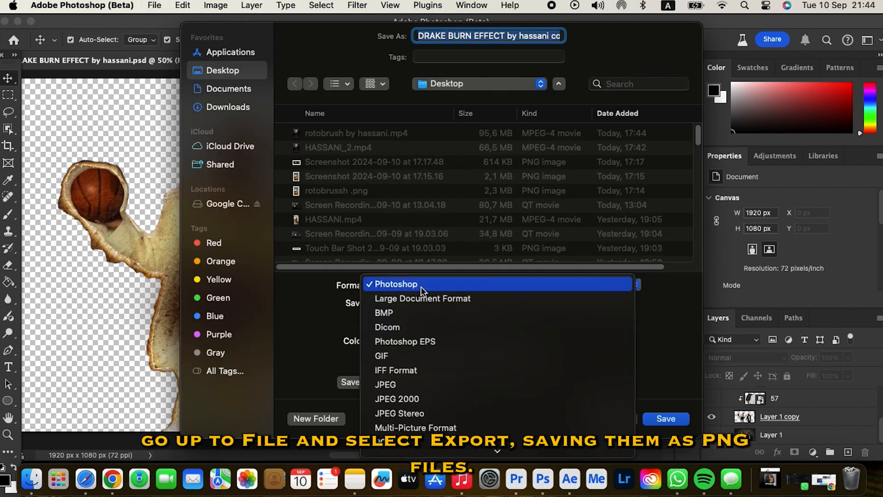
{"action": "left_click", "coordinate": [408, 344]}
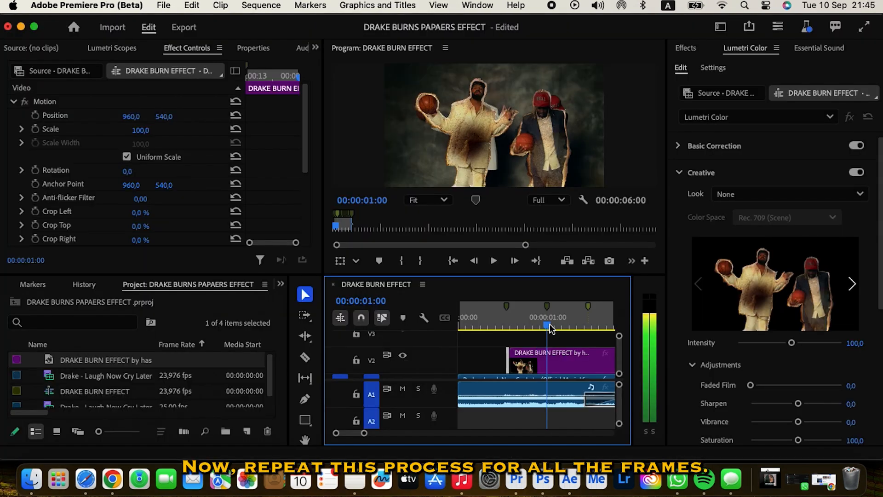
{"action": "left_click_drag", "start_coordinate": [550, 350], "coordinate": [542, 346]}
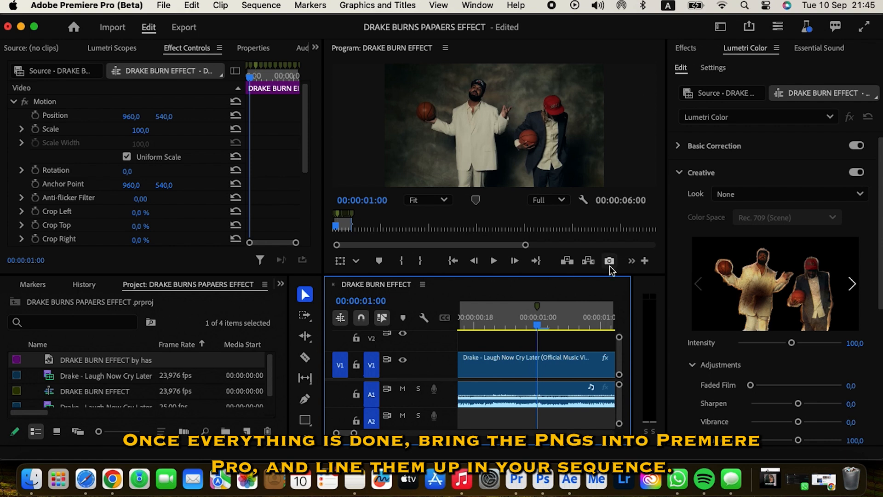
{"action": "left_click", "coordinate": [8, 130]}
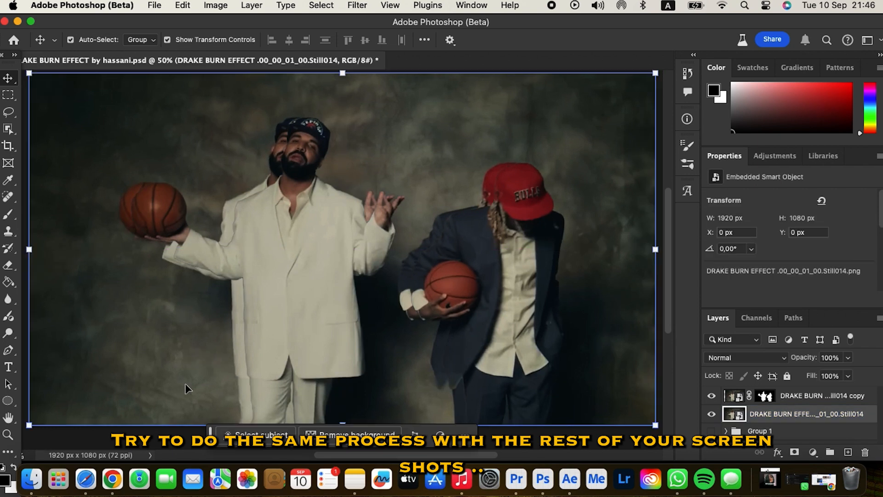
Step: Mask both men from the selection, refine the edges, and finish saving the PNG copy
{"action": "left_click", "coordinate": [801, 399]}
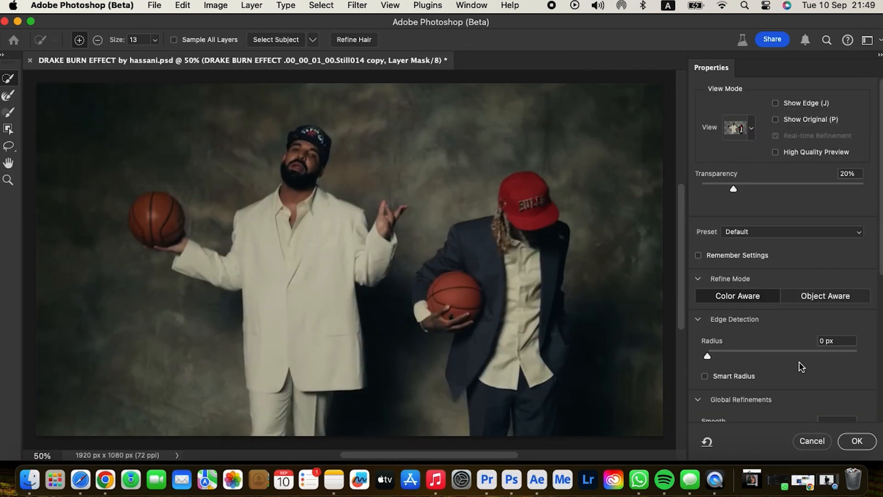
{"action": "left_click_drag", "start_coordinate": [799, 361], "coordinate": [757, 285]}
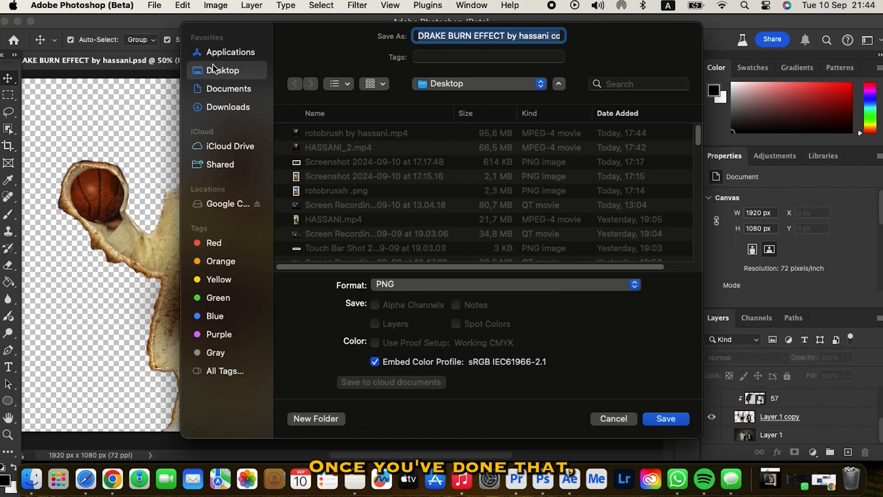
{"action": "key", "text": "Return"}
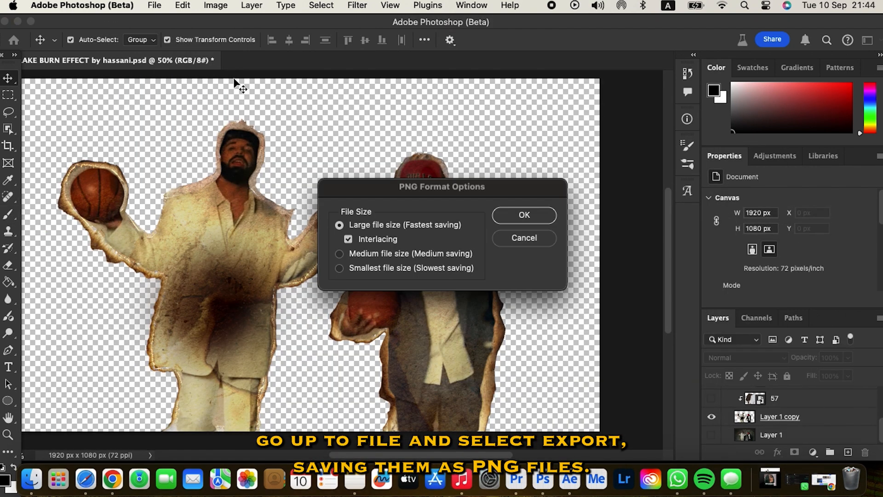
{"action": "left_click", "coordinate": [506, 216]}
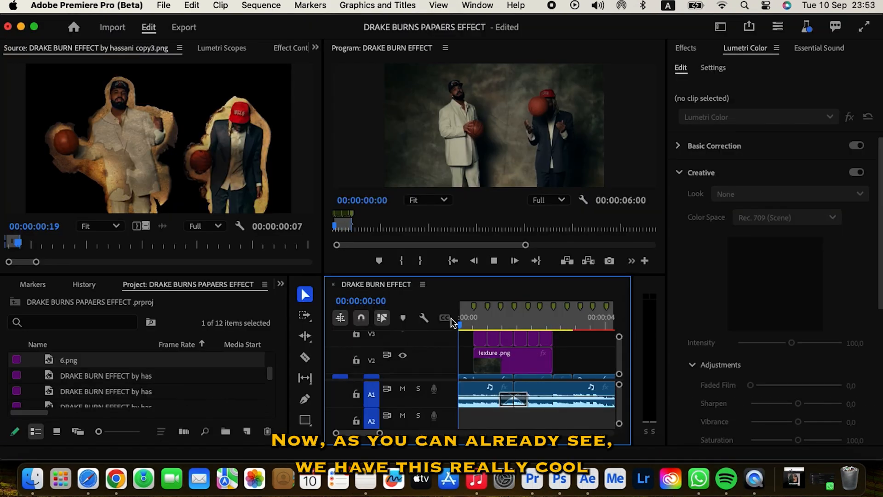
Step: Watch the sequence in a maximized Program Monitor, then stop and restore the layout
{"action": "key", "text": "grave"}
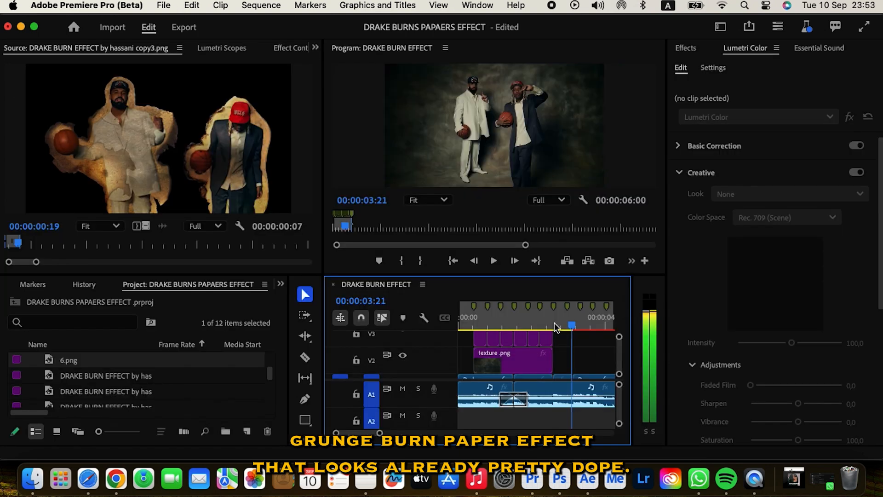
{"action": "key", "text": "Right"}
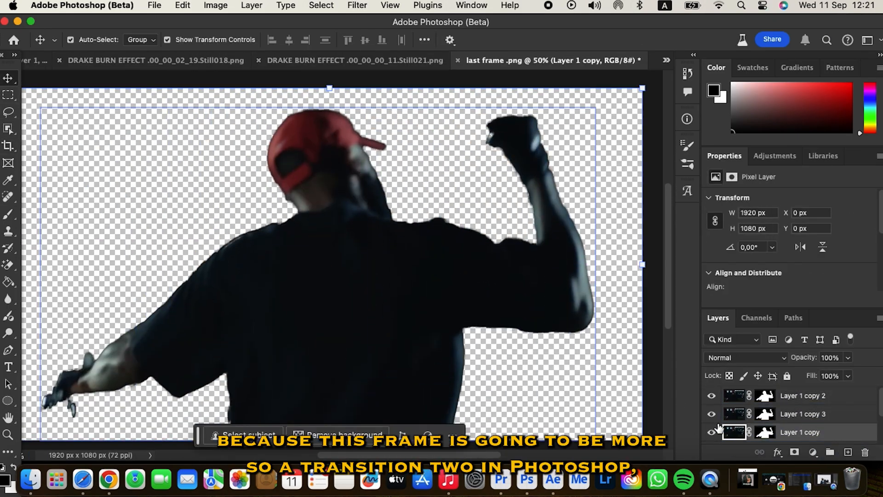
Step: Leave only Layer 1 copy visible, delete a cut-out part of the man, and select the texture layers
{"action": "left_click", "coordinate": [712, 433], "text": "alt"}
{"action": "left_click", "coordinate": [5, 113]}
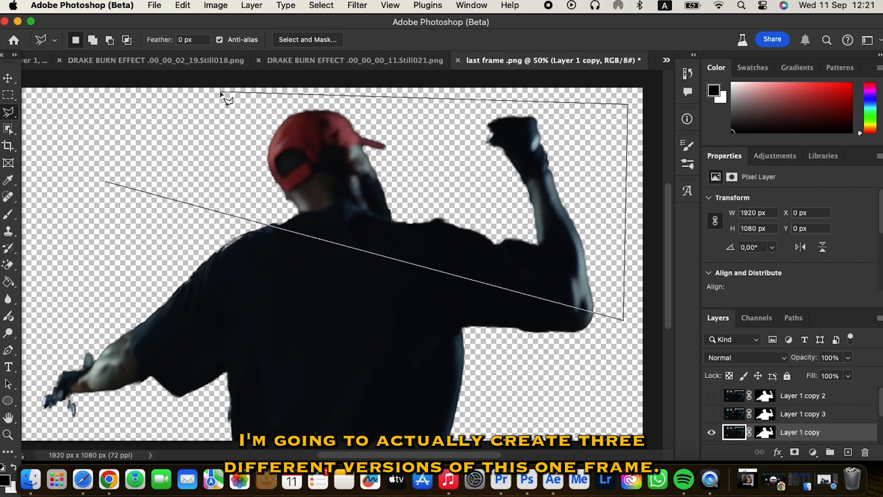
{"action": "key", "text": "BackSpace"}
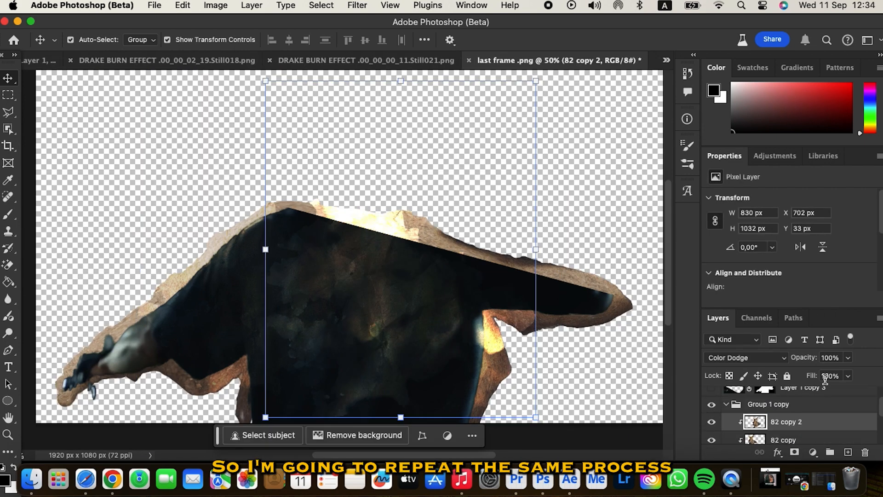
{"action": "left_click", "coordinate": [819, 419]}
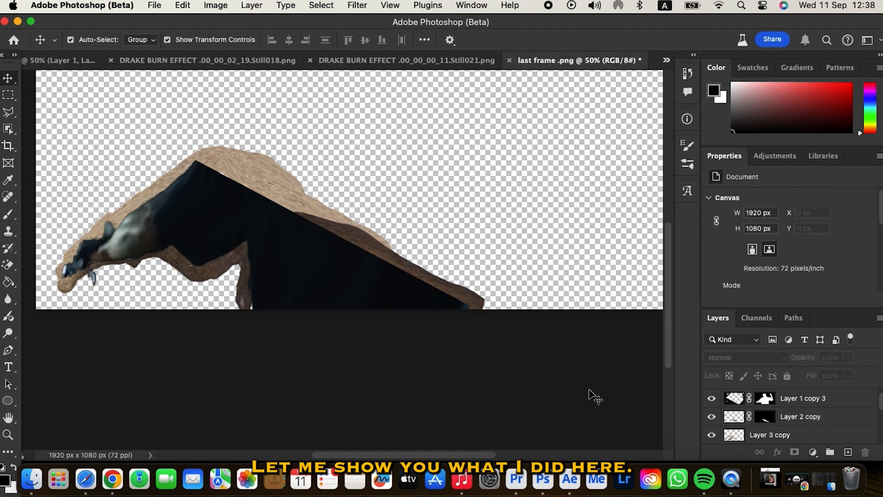
{"action": "left_click", "coordinate": [804, 420]}
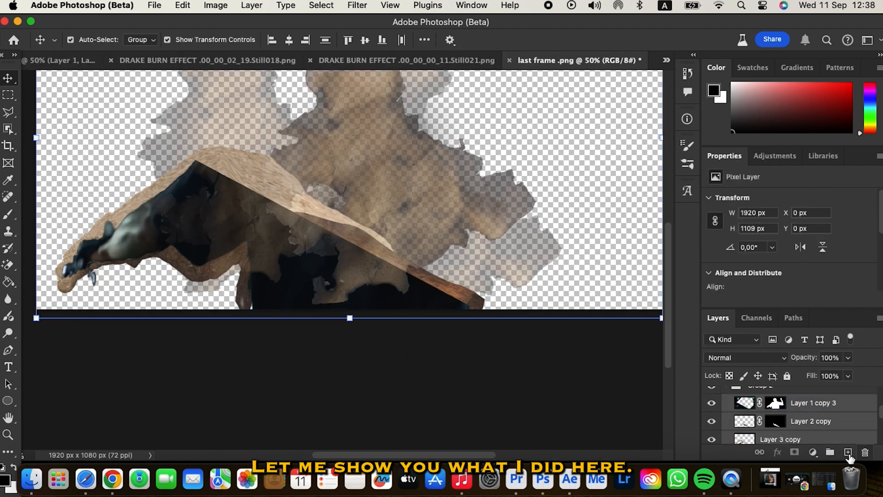
{"action": "right_click", "coordinate": [315, 255]}
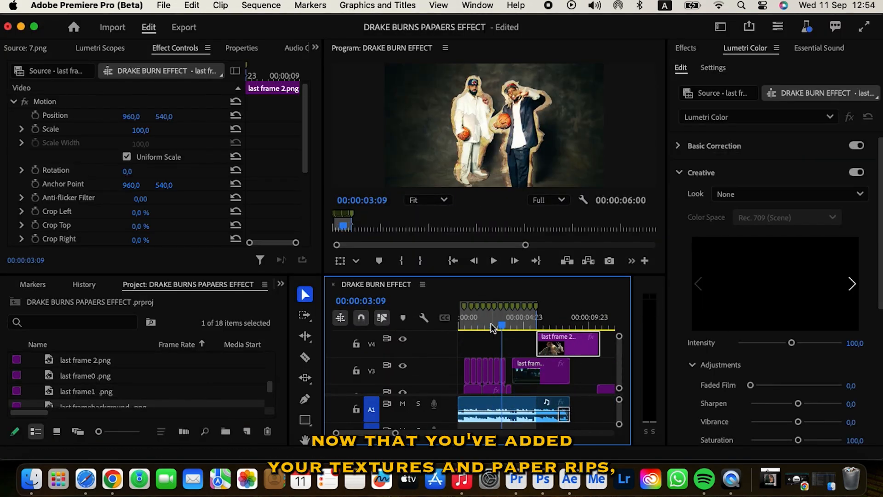
Step: Move the last-frame PNG clips into place, shifting the V3 clip 22 frames earlier
{"action": "left_click_drag", "start_coordinate": [502, 323], "coordinate": [505, 323]}
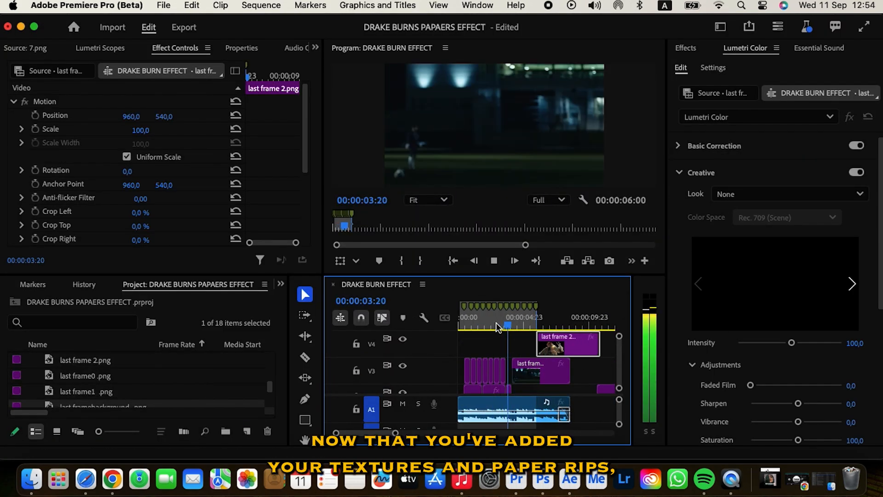
{"action": "left_click_drag", "start_coordinate": [395, 433], "coordinate": [405, 435]}
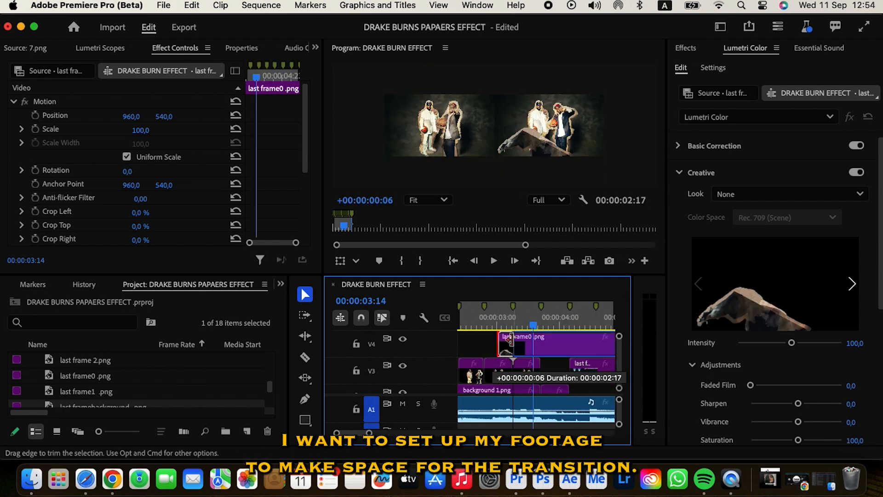
{"action": "left_click", "coordinate": [494, 366]}
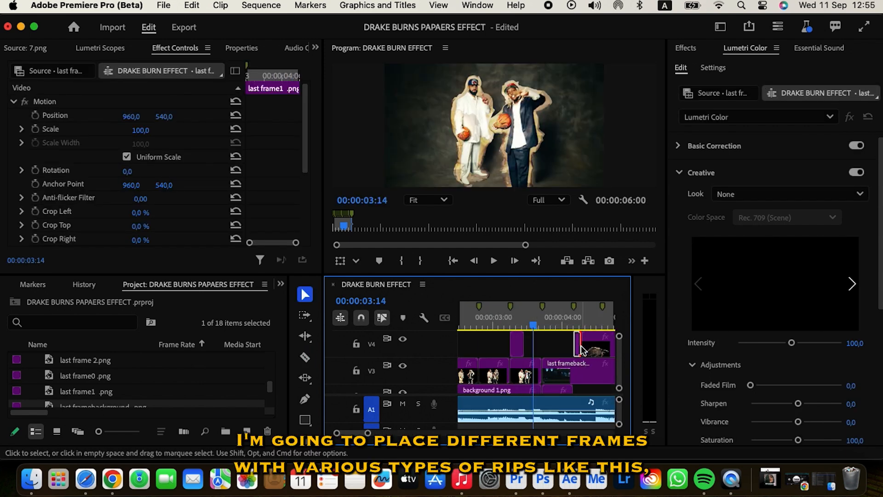
{"action": "left_click", "coordinate": [526, 327]}
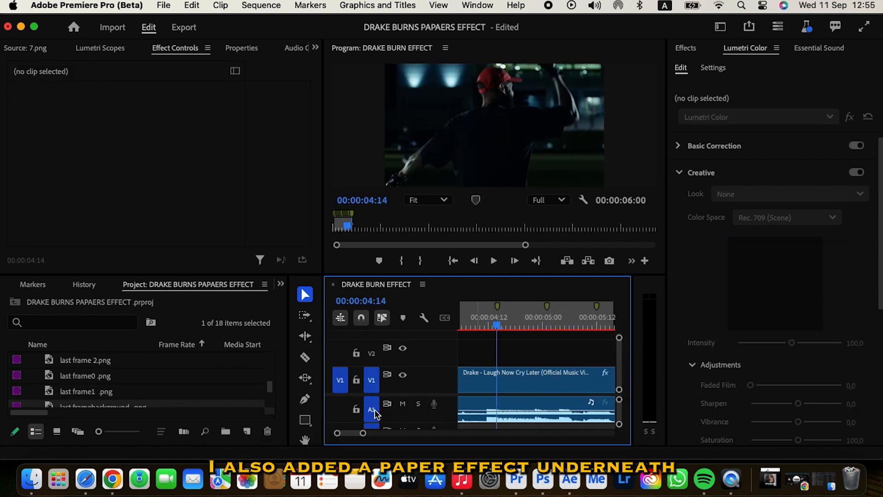
{"action": "left_click", "coordinate": [534, 390]}
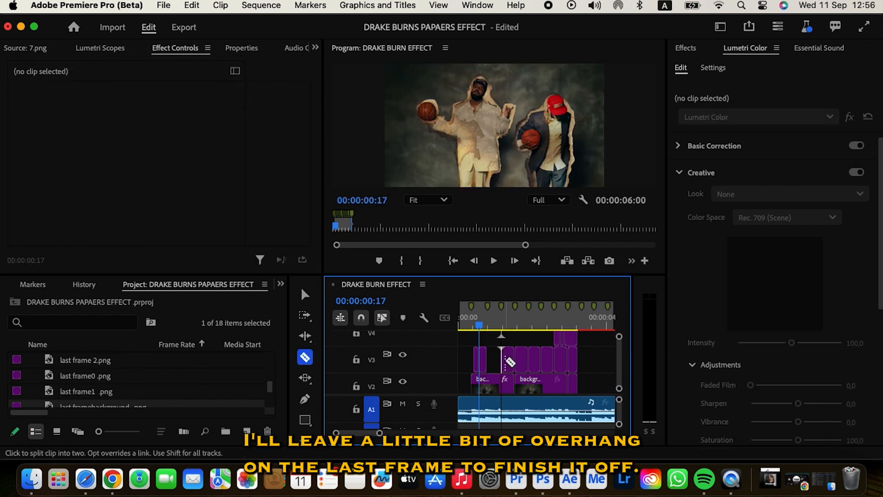
{"action": "left_click", "coordinate": [502, 366]}
{"action": "left_click_drag", "start_coordinate": [531, 368], "coordinate": [504, 370]}
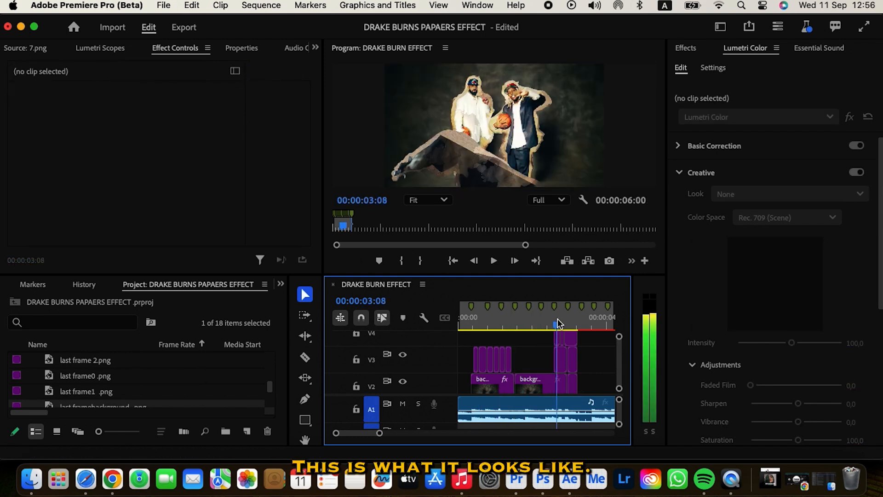
Step: Split the music-video clip and its audio at the playhead and delete the left part
{"action": "left_click", "coordinate": [509, 377]}
{"action": "key", "text": "v"}
{"action": "left_click", "coordinate": [498, 385]}
{"action": "key", "text": "Delete"}
{"action": "key", "text": "c"}
{"action": "left_click", "coordinate": [507, 401]}
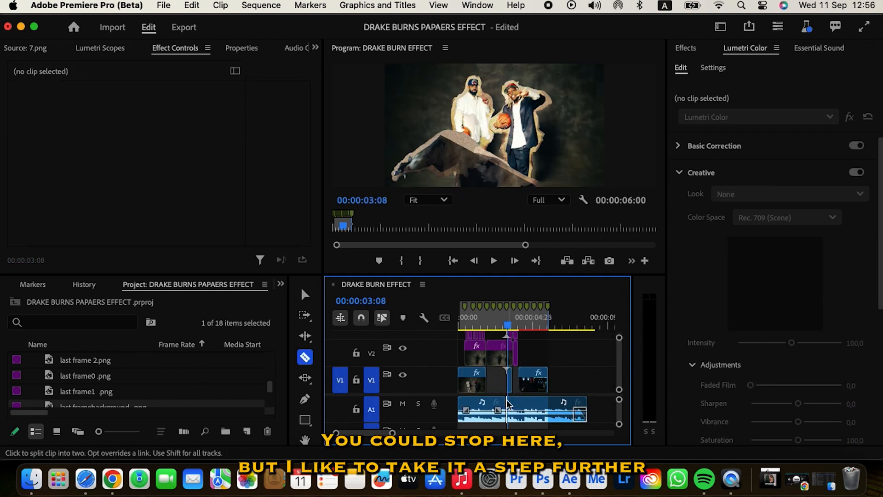
{"action": "left_click", "coordinate": [534, 385]}
{"action": "key", "text": "i"}
{"action": "key", "text": "c"}
{"action": "key", "text": "super+z"}
{"action": "key", "text": "v"}
Step: Shift the V4 clips earlier and preview the timing enlarged
{"action": "left_click_drag", "start_coordinate": [534, 349], "coordinate": [506, 386]}
{"action": "scroll", "coordinate": [508, 354], "scroll_direction": "down", "scroll_amount": 1}
{"action": "key", "text": "c"}
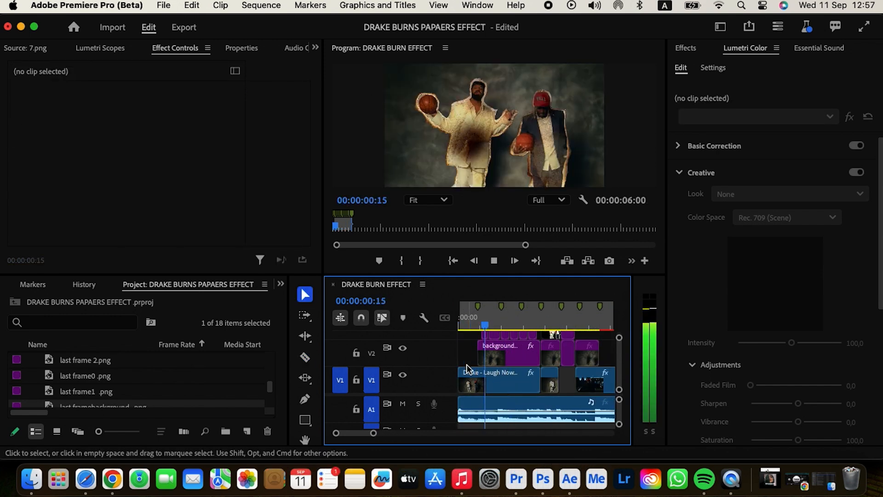
{"action": "scroll", "coordinate": [506, 363], "scroll_direction": "up", "scroll_amount": 2}
{"action": "key", "text": "space"}
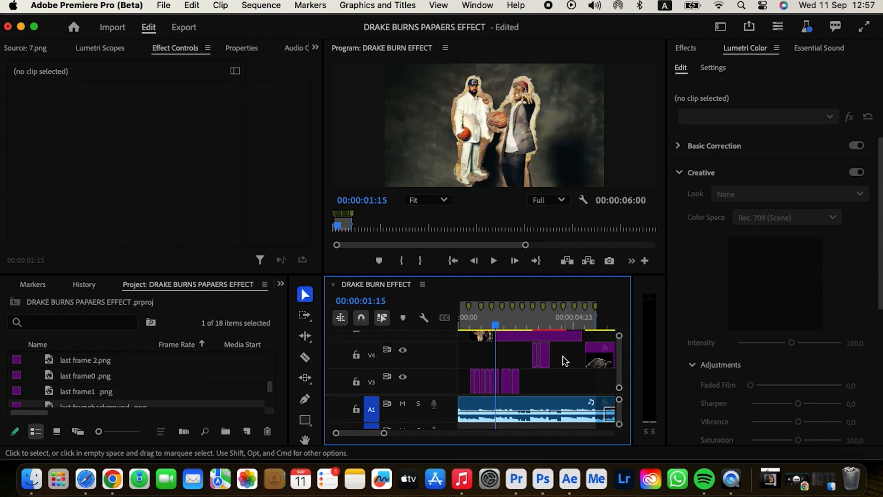
{"action": "left_click_drag", "start_coordinate": [545, 362], "coordinate": [511, 361]}
{"action": "key", "text": "space"}
{"action": "key", "text": "space"}
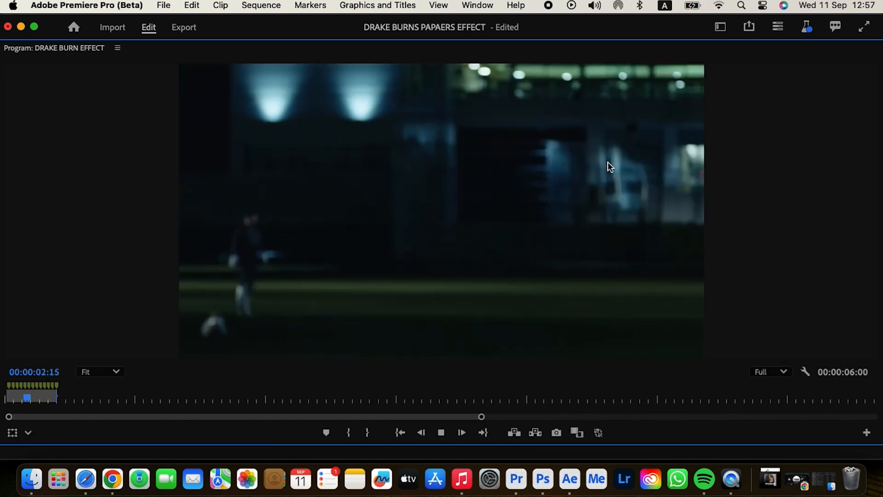
{"action": "key", "text": "grave"}
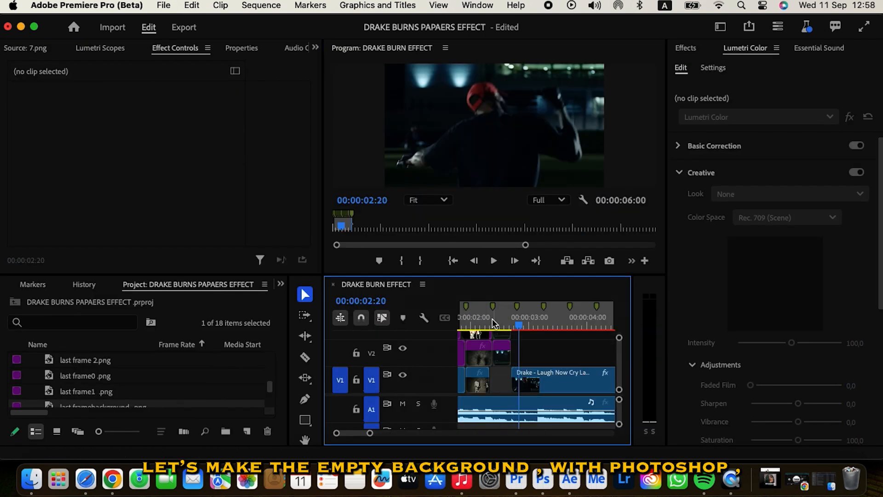
Step: Set the playhead at 02:12, then erase the red-cap man from the last frame with Generative Fill
{"action": "left_click", "coordinate": [501, 325]}
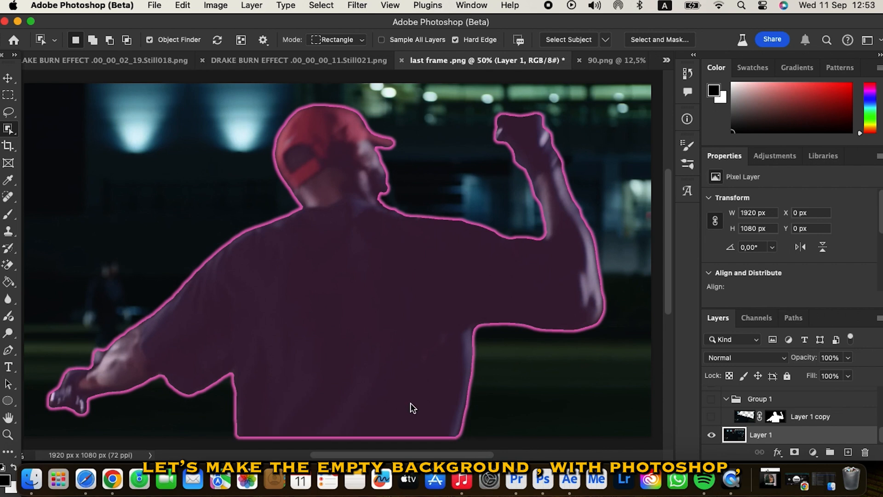
{"action": "left_click", "coordinate": [410, 406]}
{"action": "left_click", "coordinate": [234, 88]}
{"action": "left_click", "coordinate": [478, 87]}
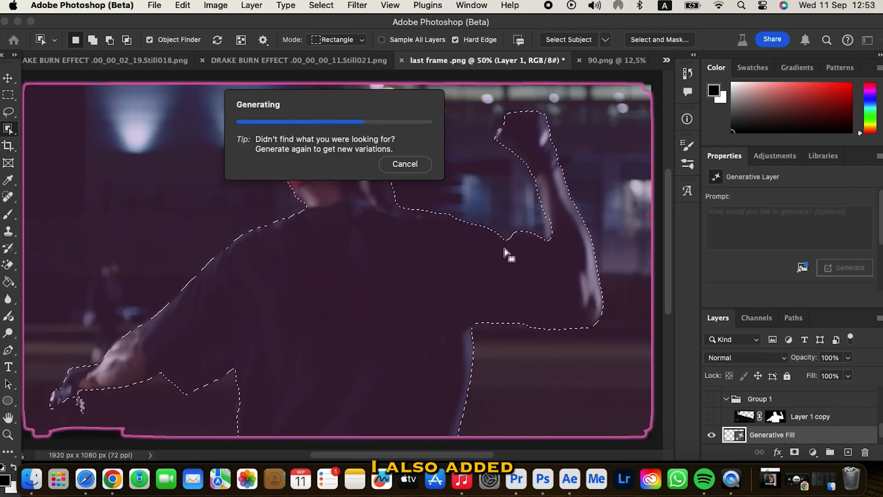